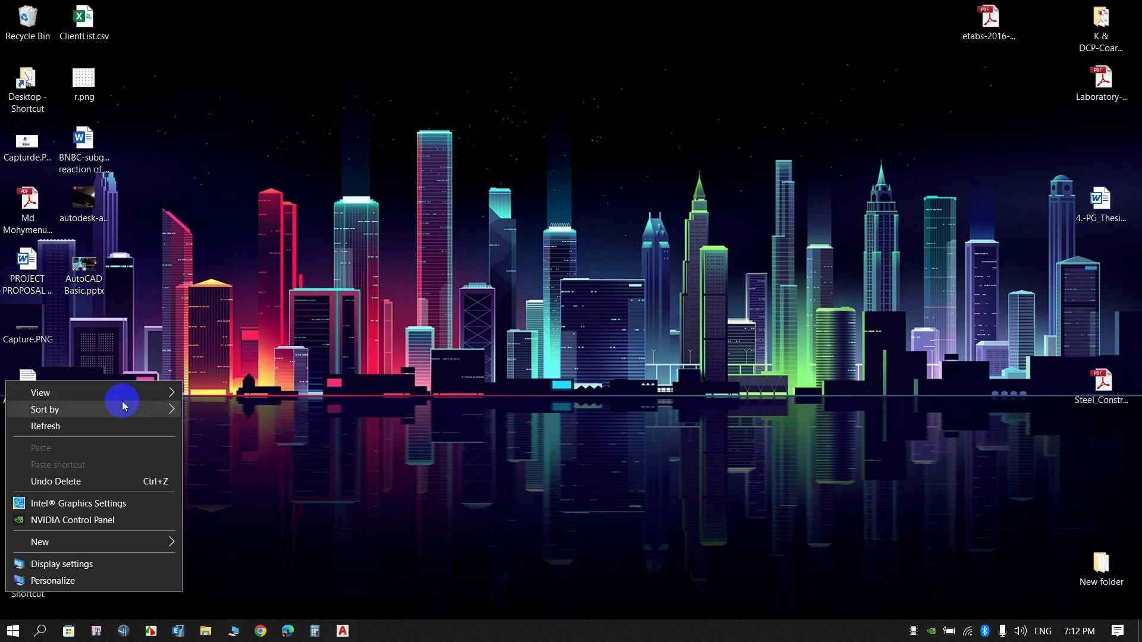
Refresh the Windows desktop before launching AutoCAD 2020.
left_click(109, 421)
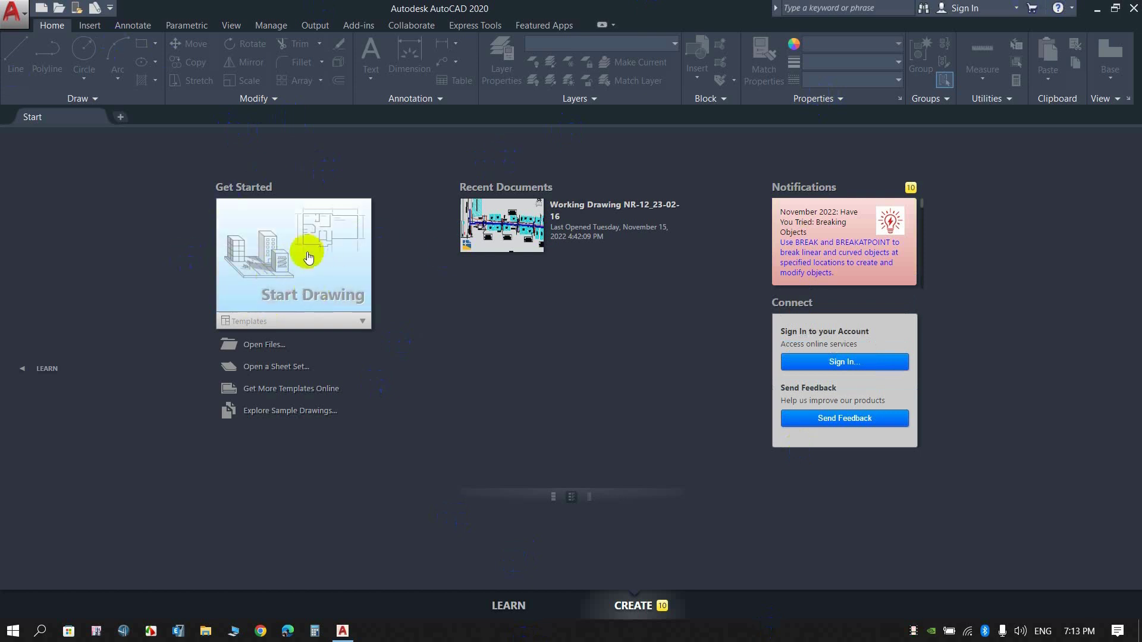
Start a new blank Drawing1 from the Start Drawing tile.
left_click(13, 14)
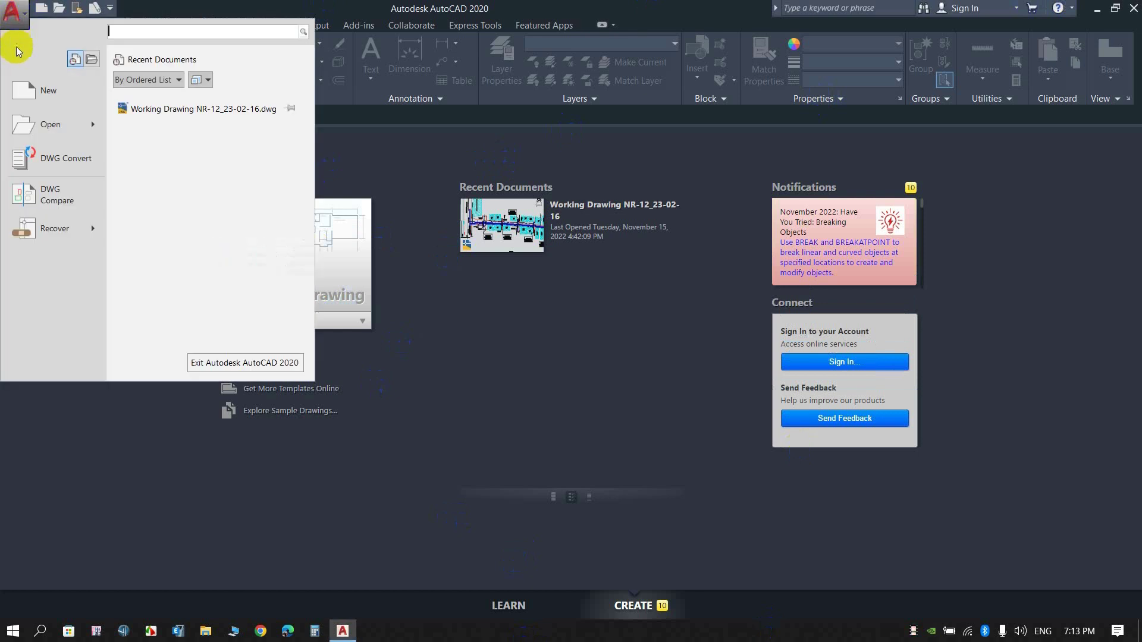
left_click(360, 148)
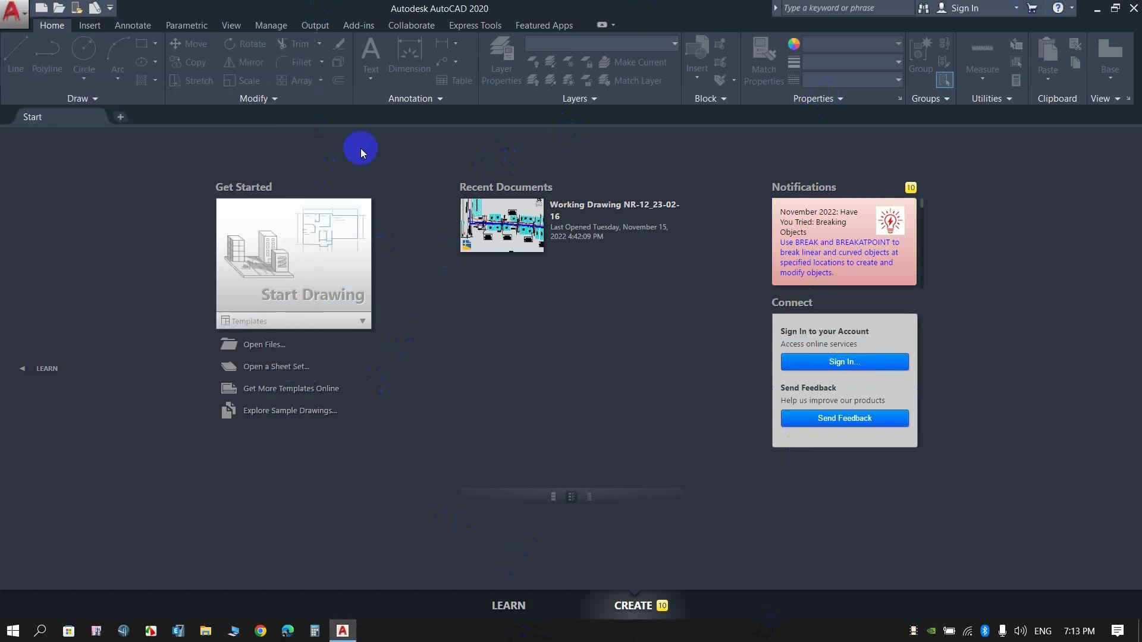
left_click(282, 280)
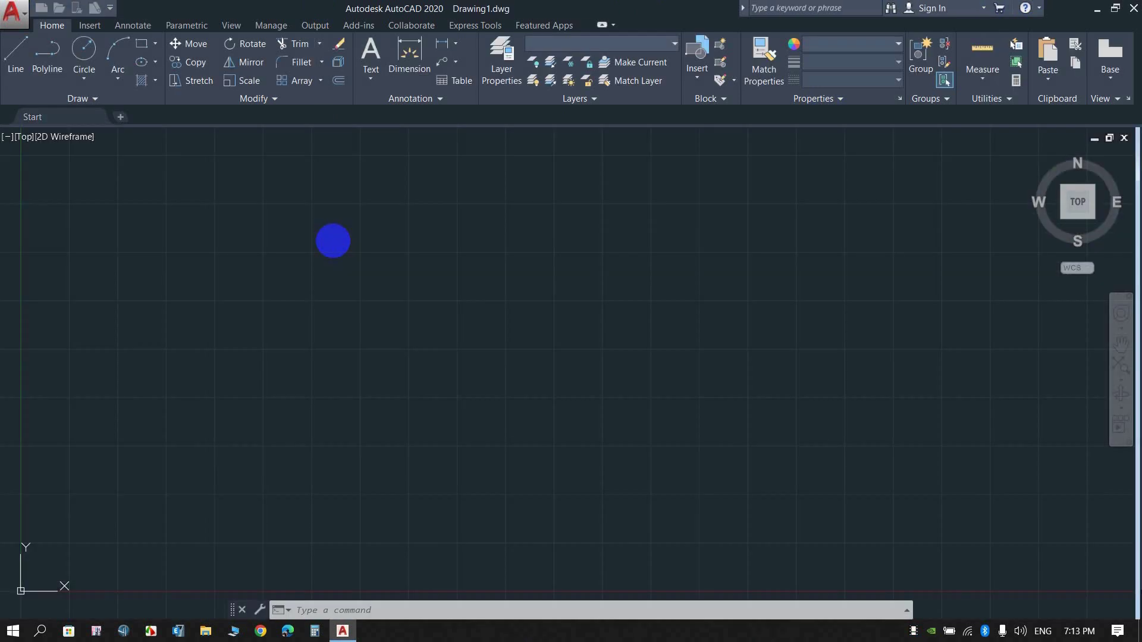
Pan and zoom the view onto the L-shaped lines, then clear the empty selection.
middle_click_drag(220, 497, 538, 410)
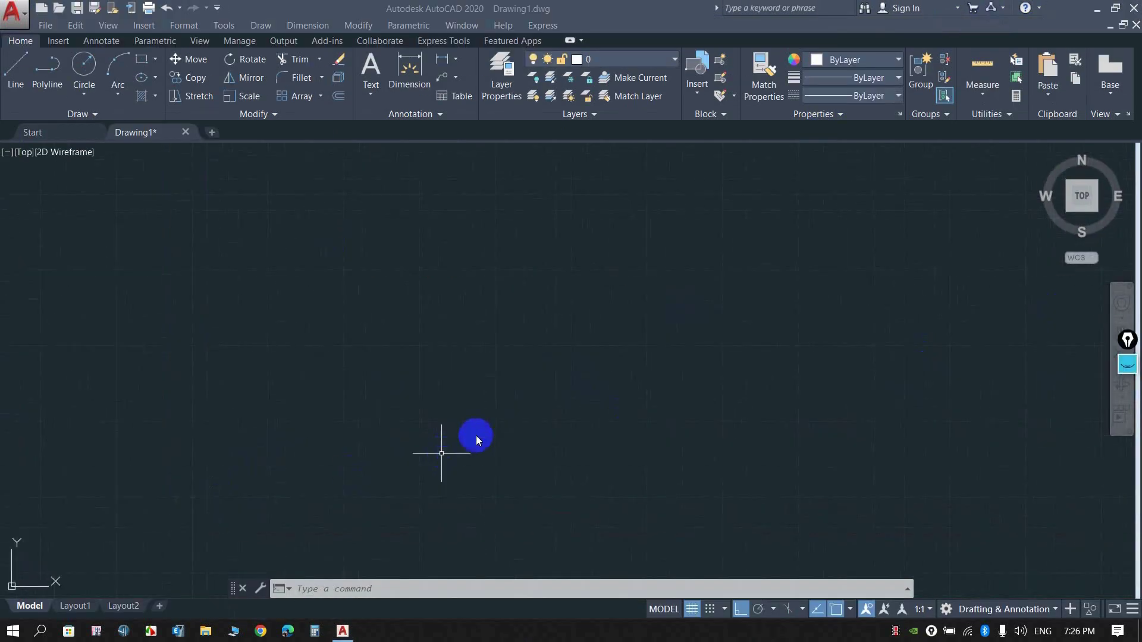
middle_click_drag(817, 342, 623, 413)
scroll(501, 220, "up", 3)
scroll(501, 220, "up", 3)
scroll(502, 219, "up", 2)
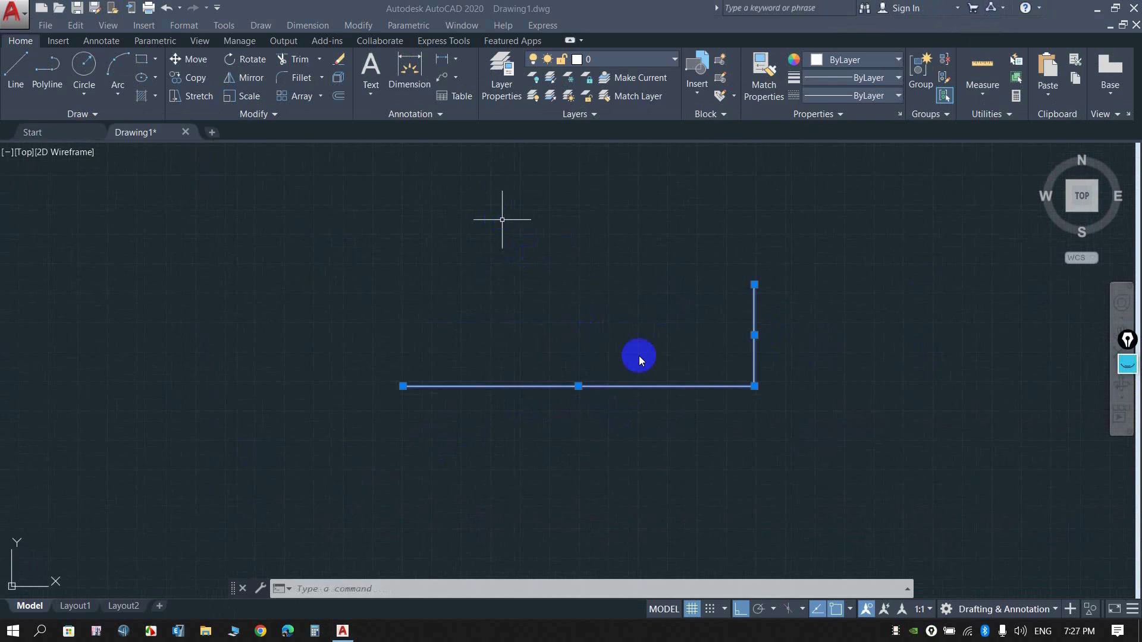
left_click(767, 279)
left_click(612, 270)
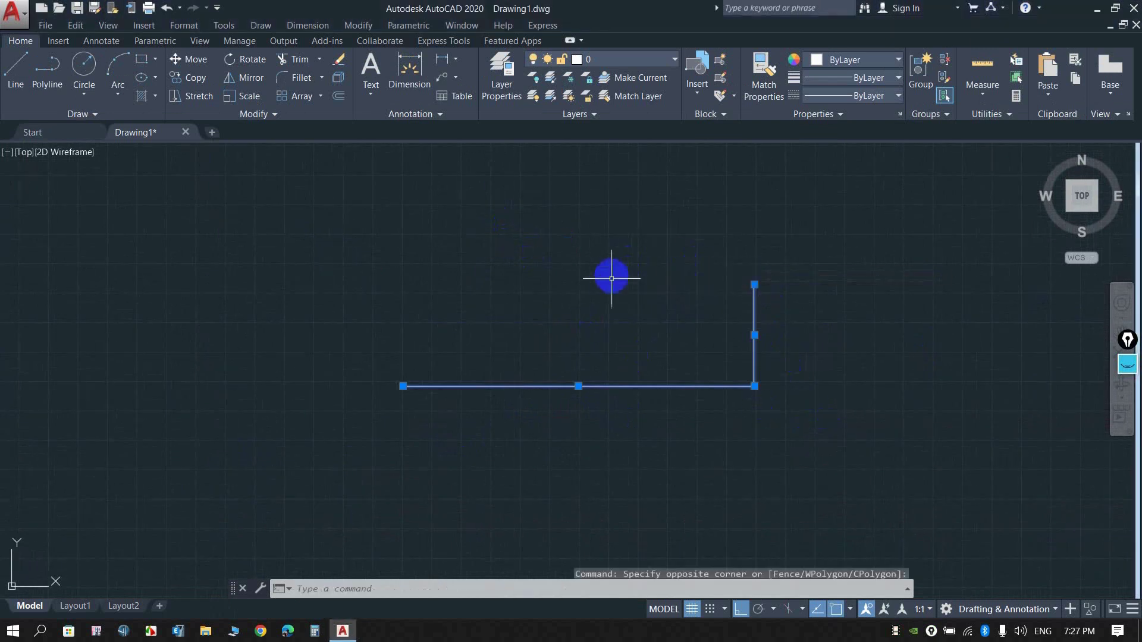
key("Escape")
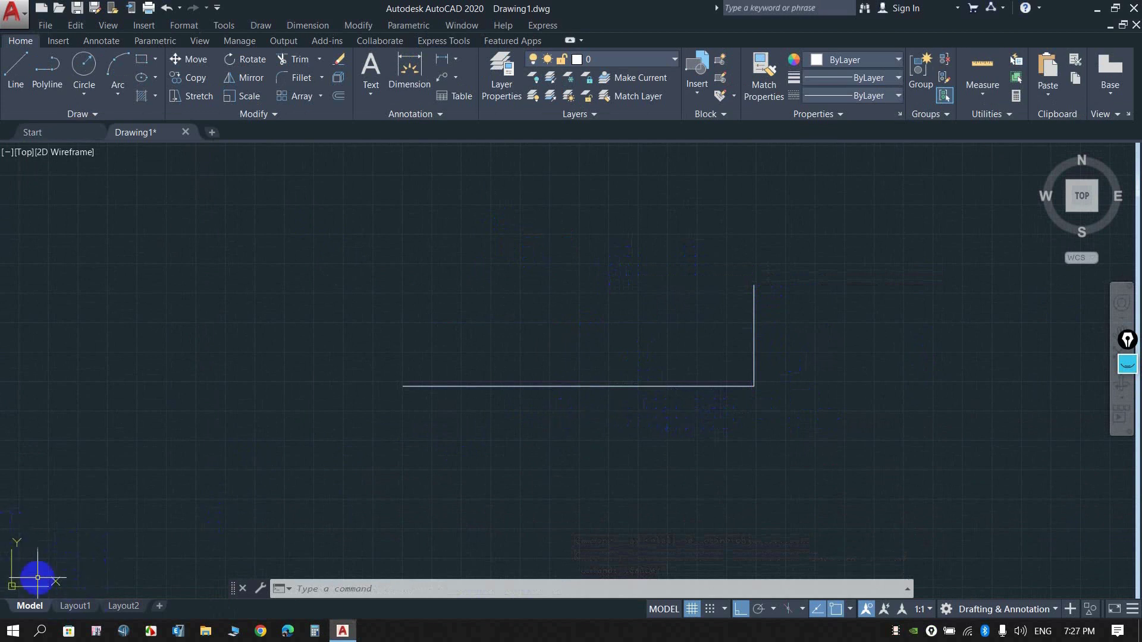
Set the UCS icon to Noorigin so it stays in the lower-left corner.
left_click(109, 25)
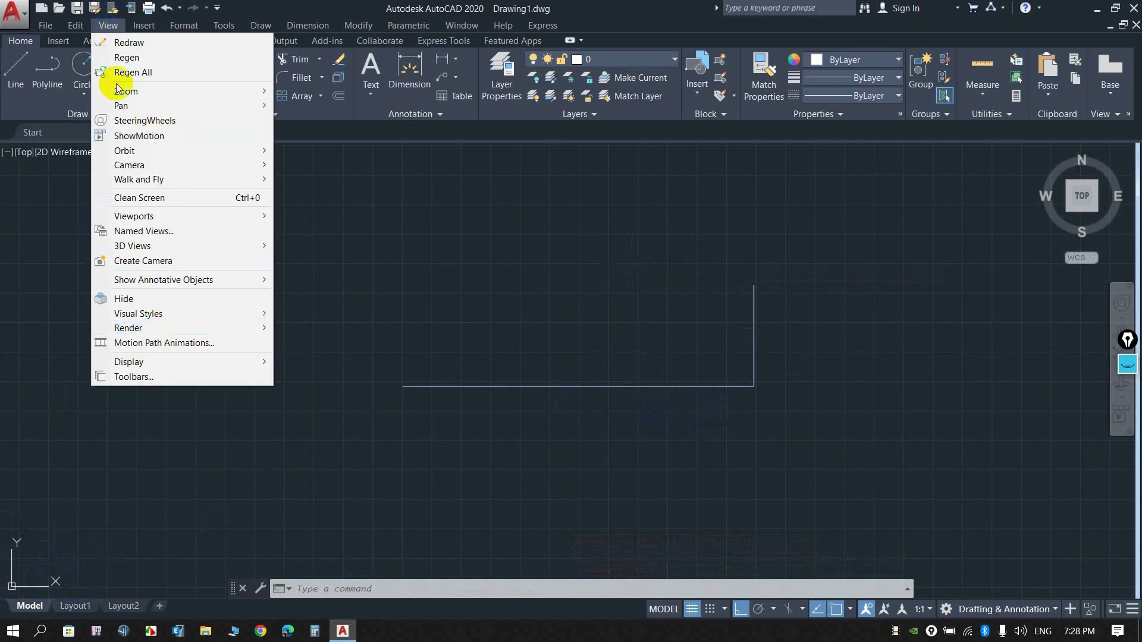
mouse_move(128, 361)
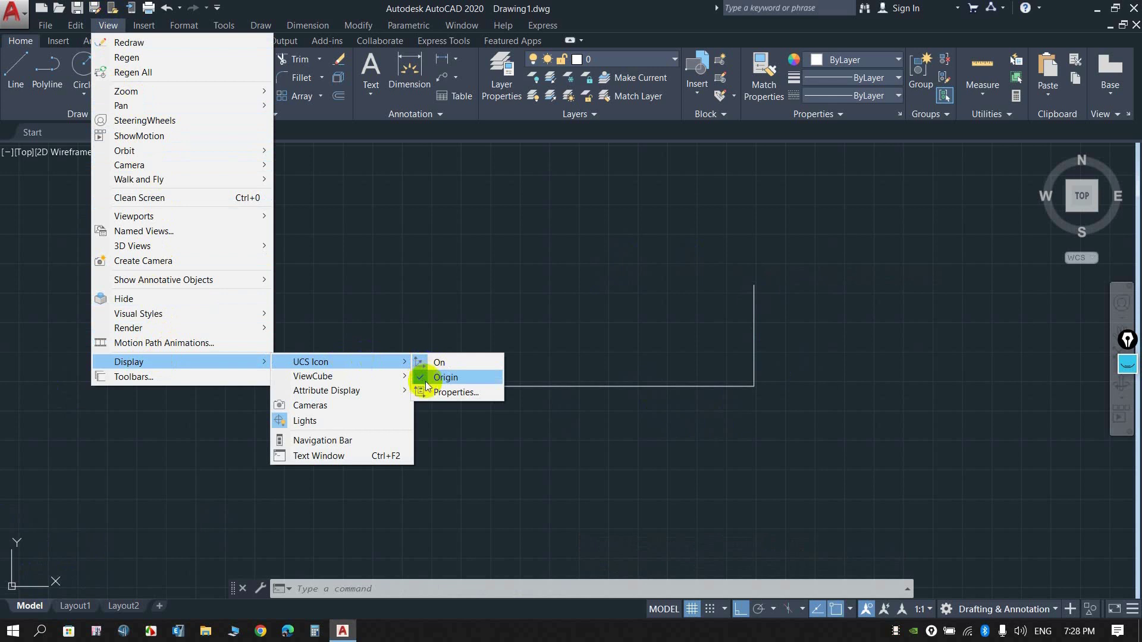
mouse_move(310, 362)
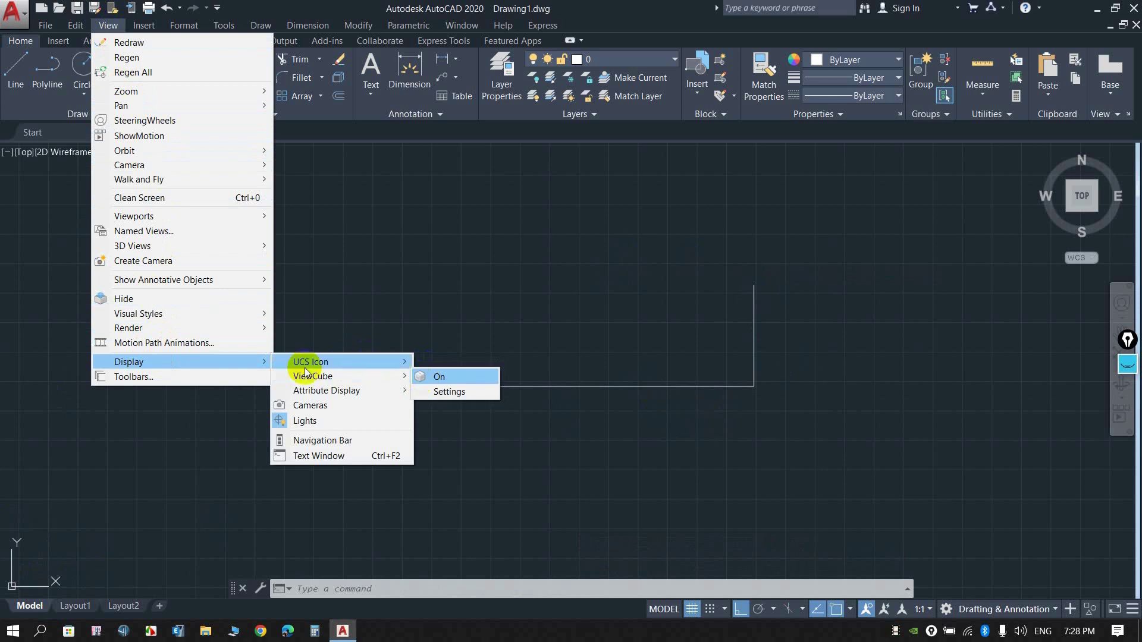
left_click(419, 378)
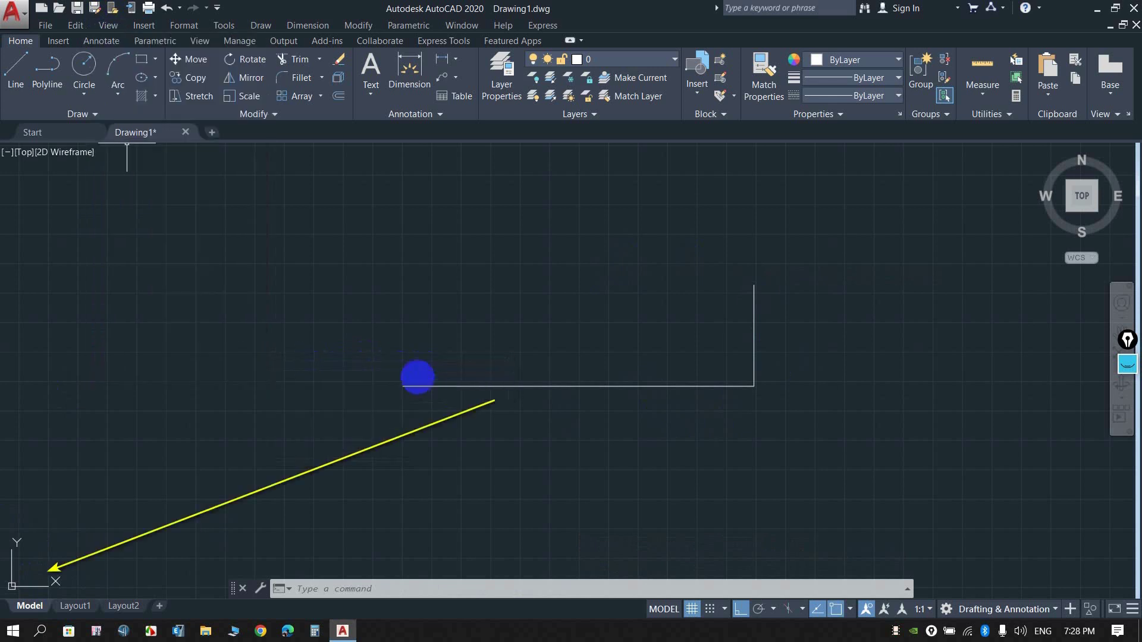
scroll(564, 359, "up", 2)
scroll(565, 360, "up", 1)
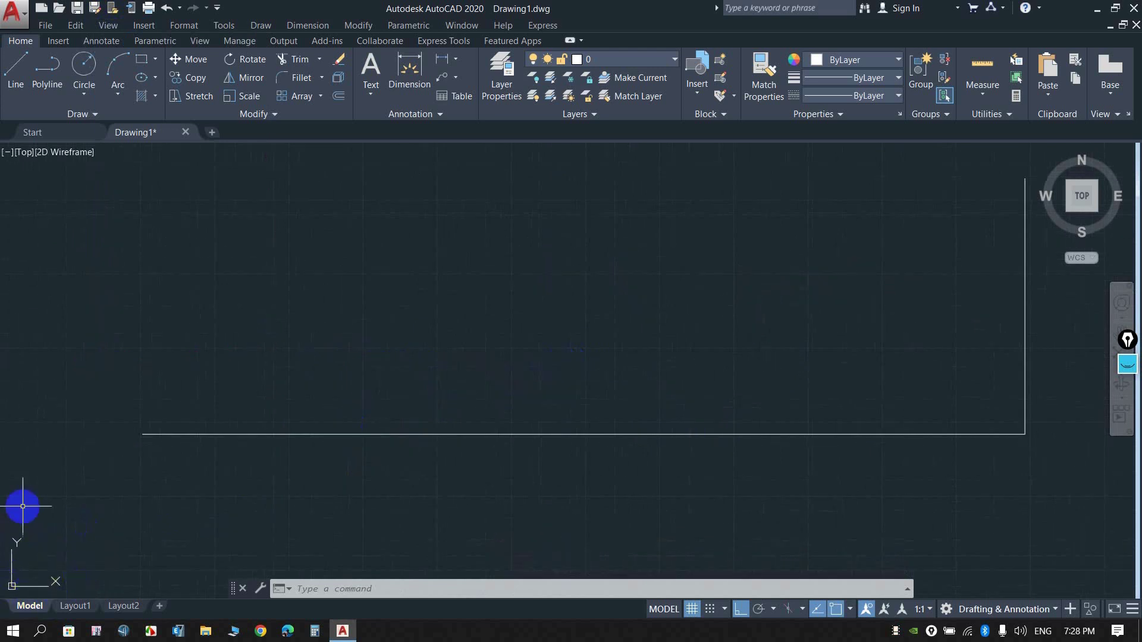
scroll(329, 439, "down", 2)
scroll(329, 439, "down", 2)
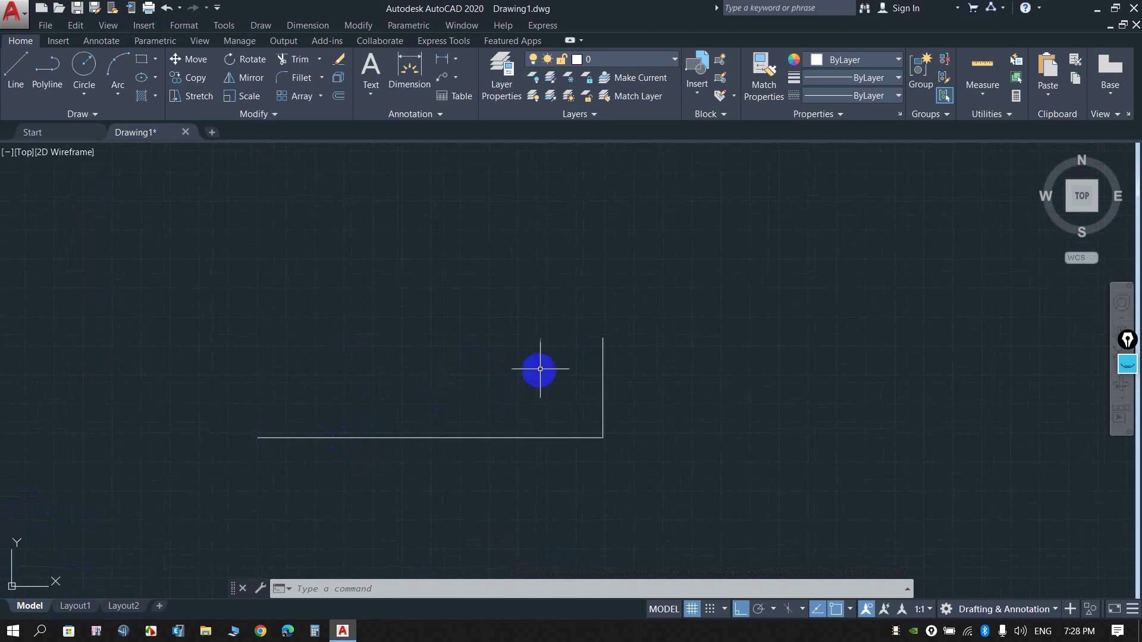
scroll(543, 367, "up", 4)
scroll(785, 327, "down", 4)
scroll(797, 345, "up", 4)
scroll(845, 321, "down", 2)
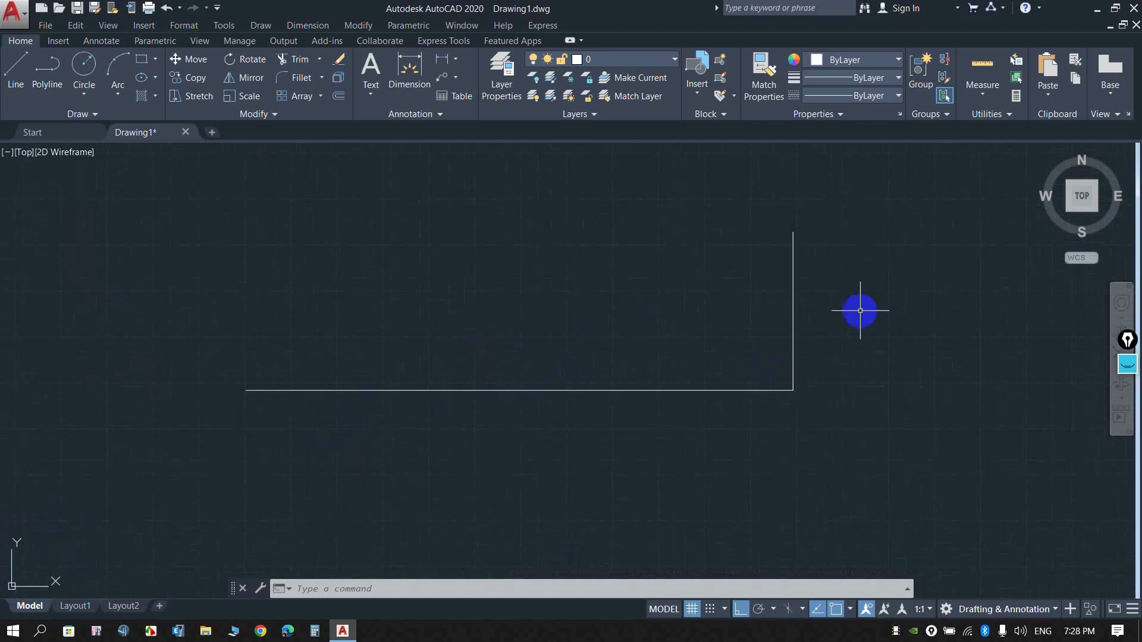
scroll(853, 309, "up", 2)
scroll(928, 306, "down", 2)
scroll(910, 306, "up", 2)
scroll(880, 333, "down", 2)
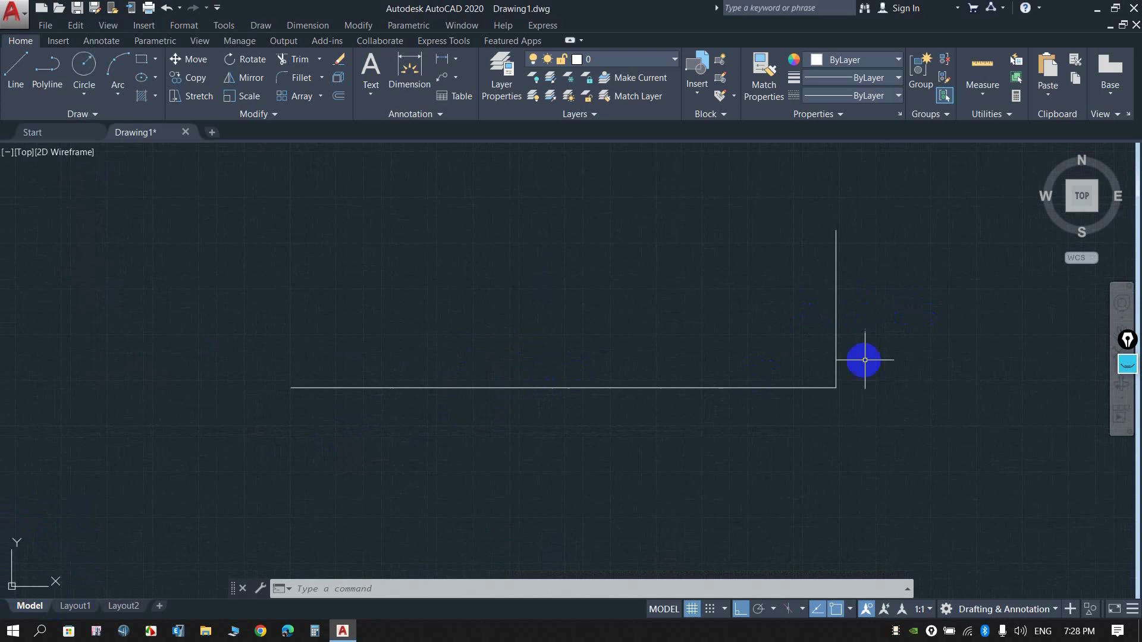
scroll(867, 359, "up", 2)
Crossing-select both L-shaped lines and erase them.
left_click(902, 406)
left_click(643, 291)
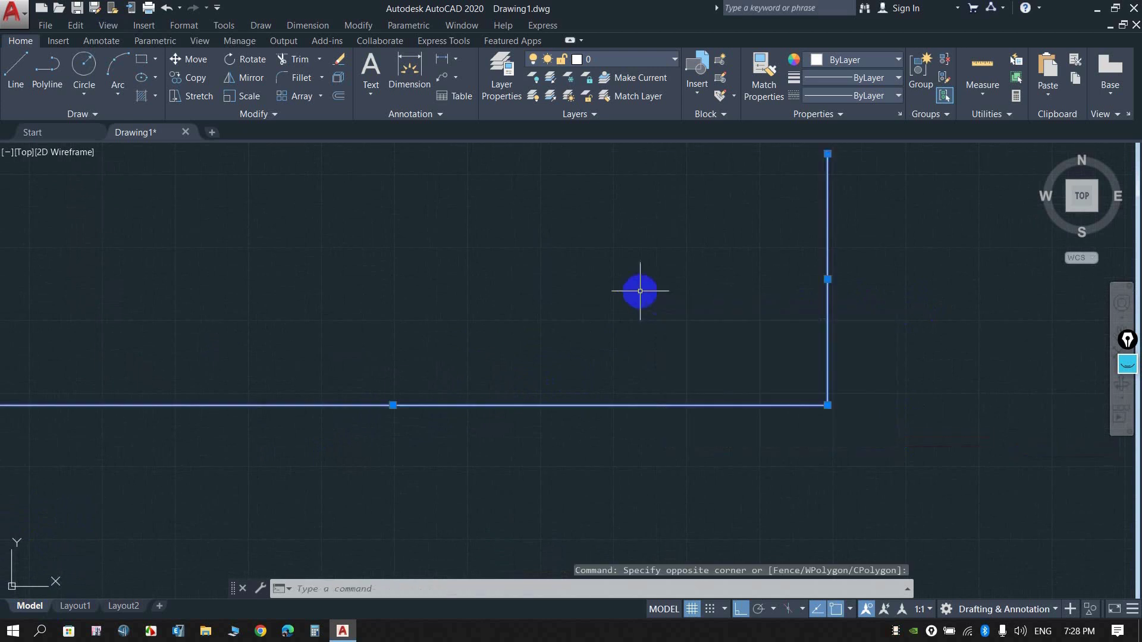
key("Escape")
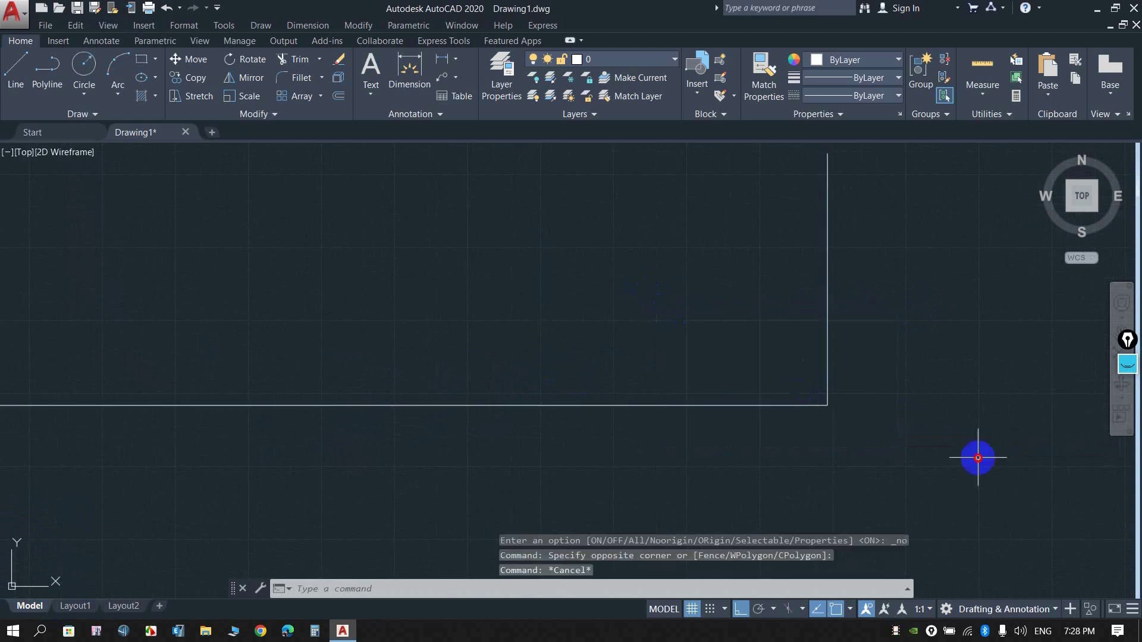
left_click(980, 458)
left_click(642, 273)
right_click(757, 352)
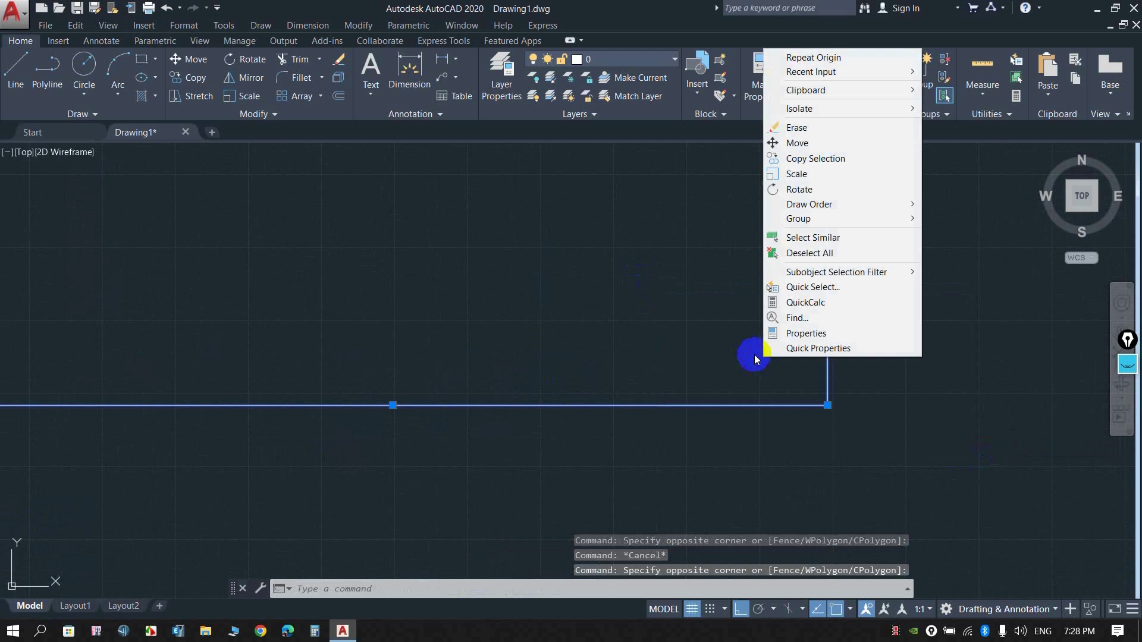
left_click(779, 128)
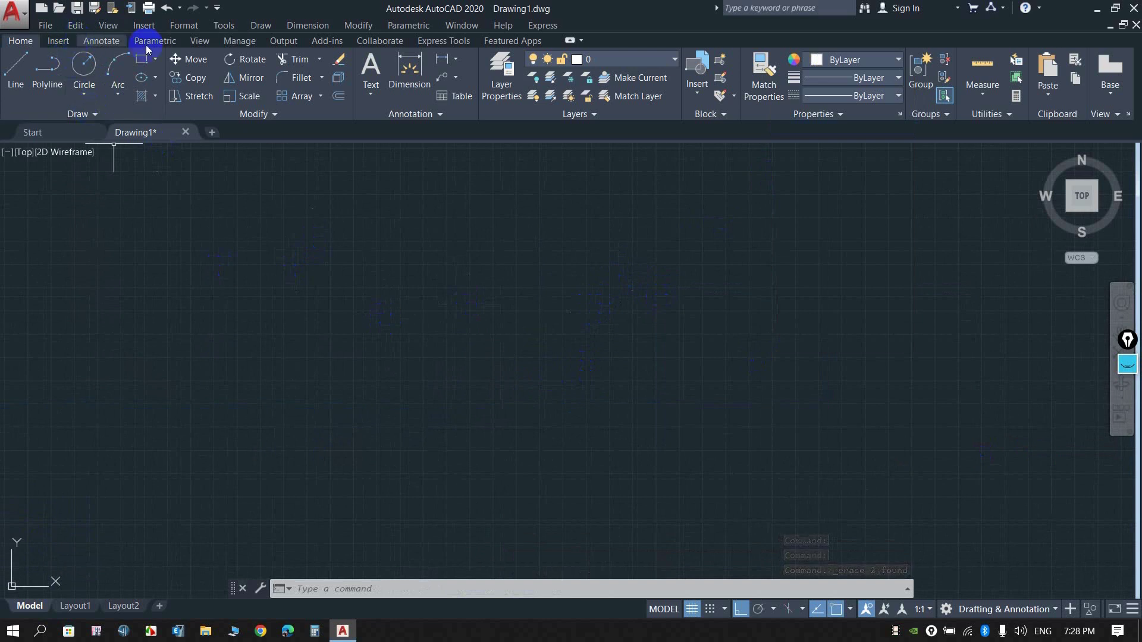
Place a multiline text box and begin entering a text height of 2.
left_click(378, 72)
left_click(441, 270)
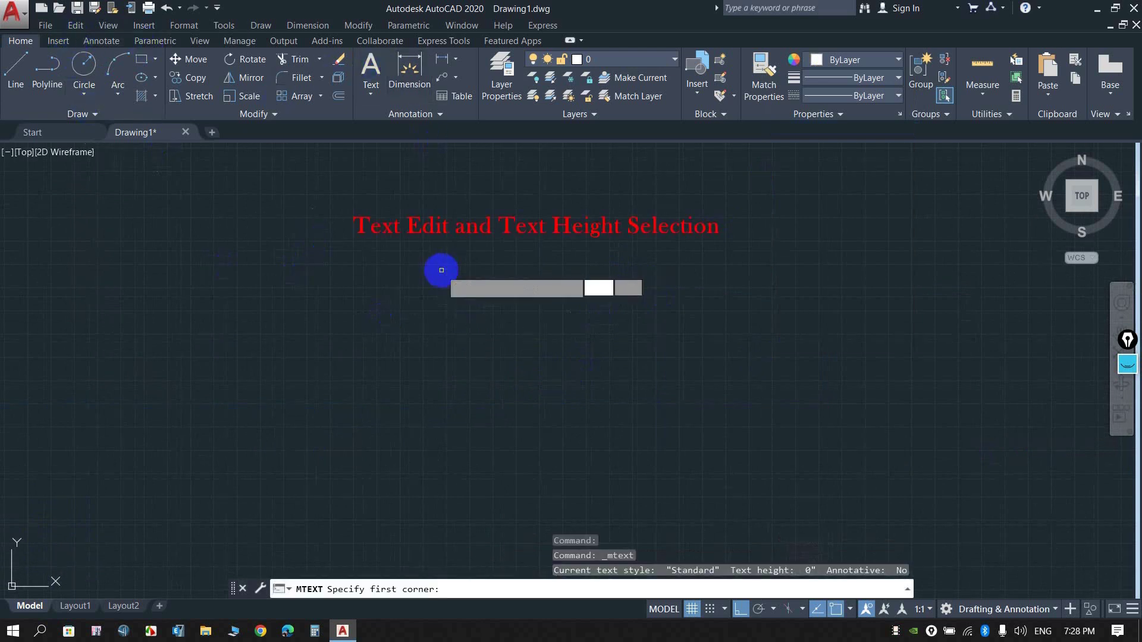
left_click(833, 427)
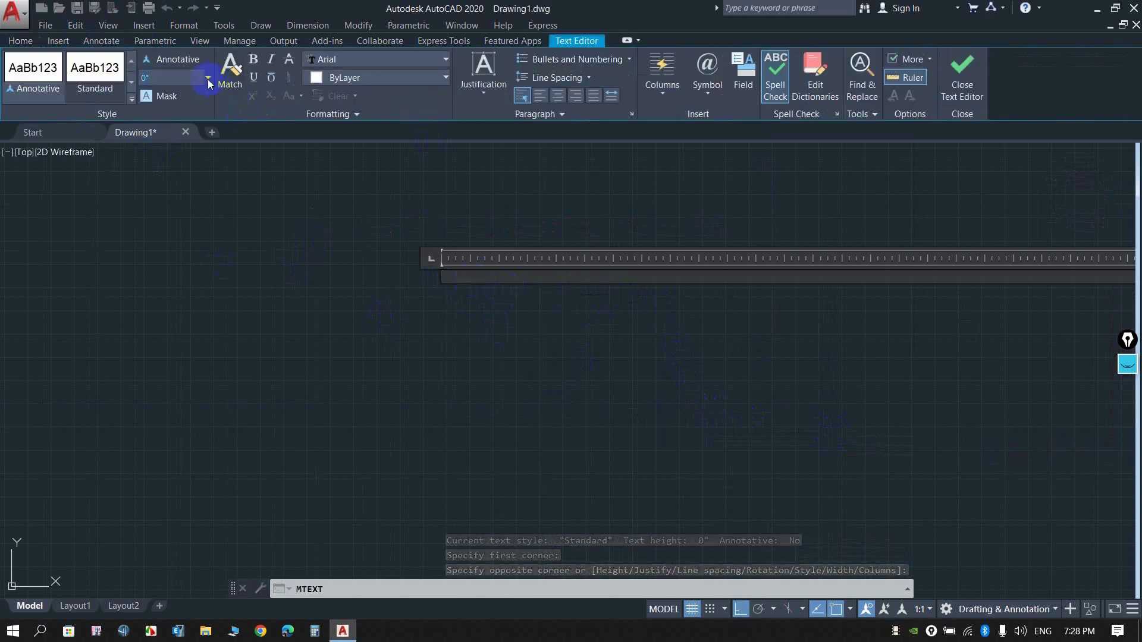
left_click(177, 78)
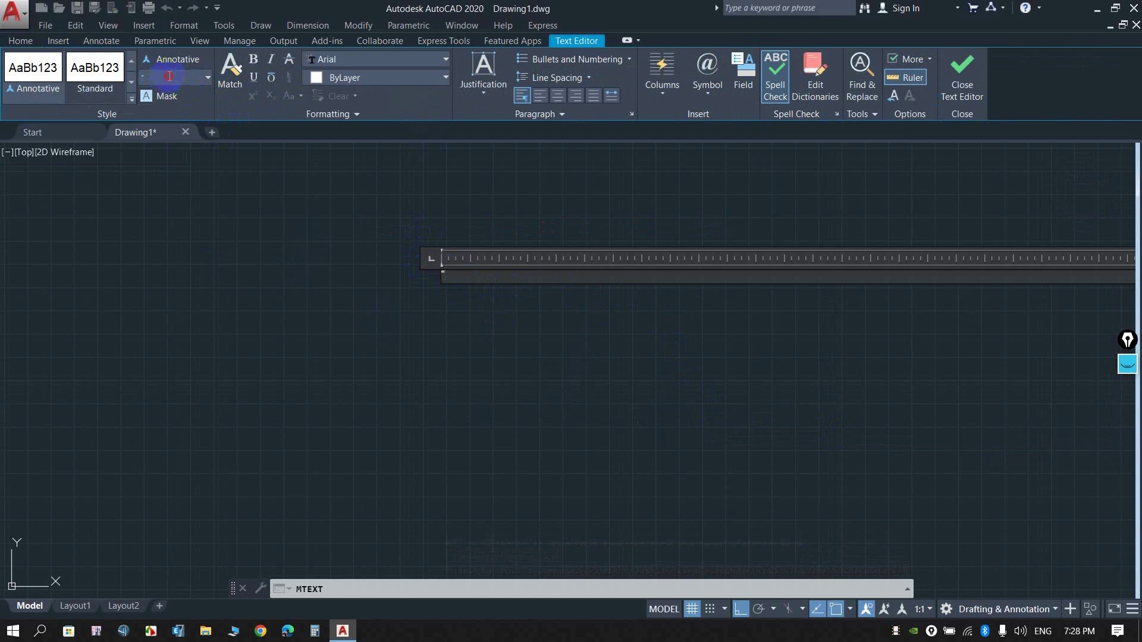
type("2")
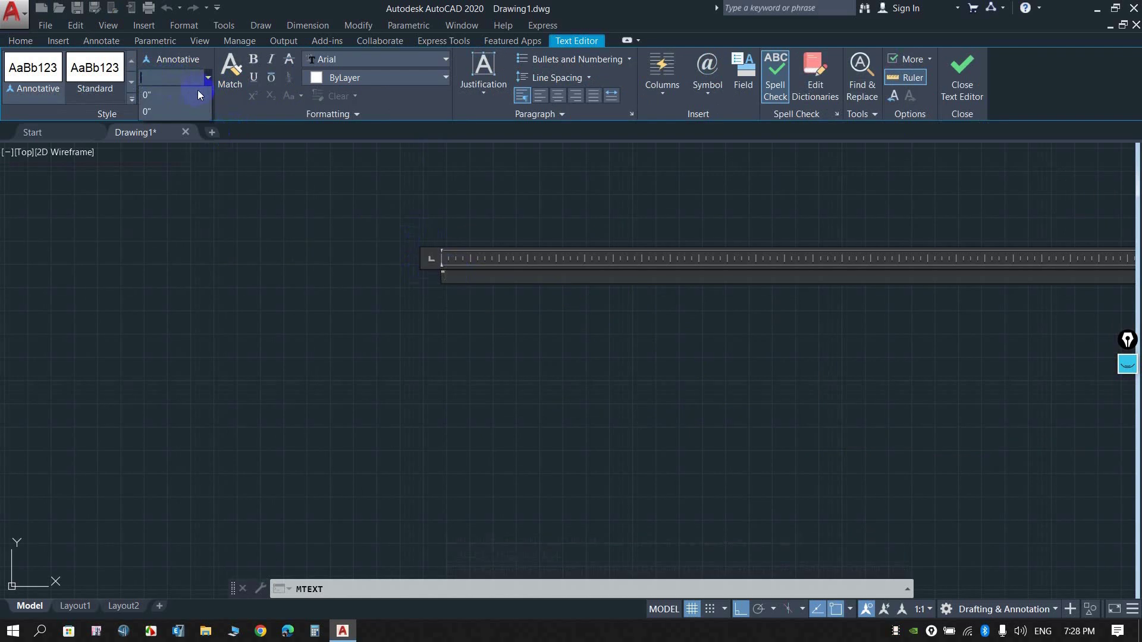
key("Down")
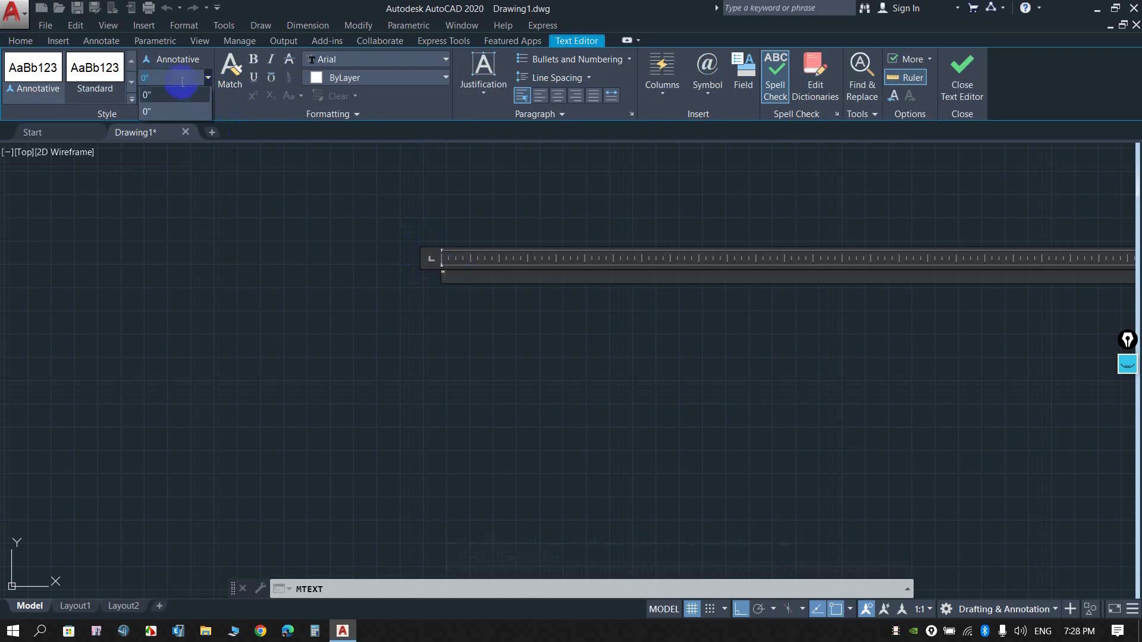
key("Down")
key("Up")
Confirm the 2" text height and type the title 'UCS Icon'.
left_click(159, 80)
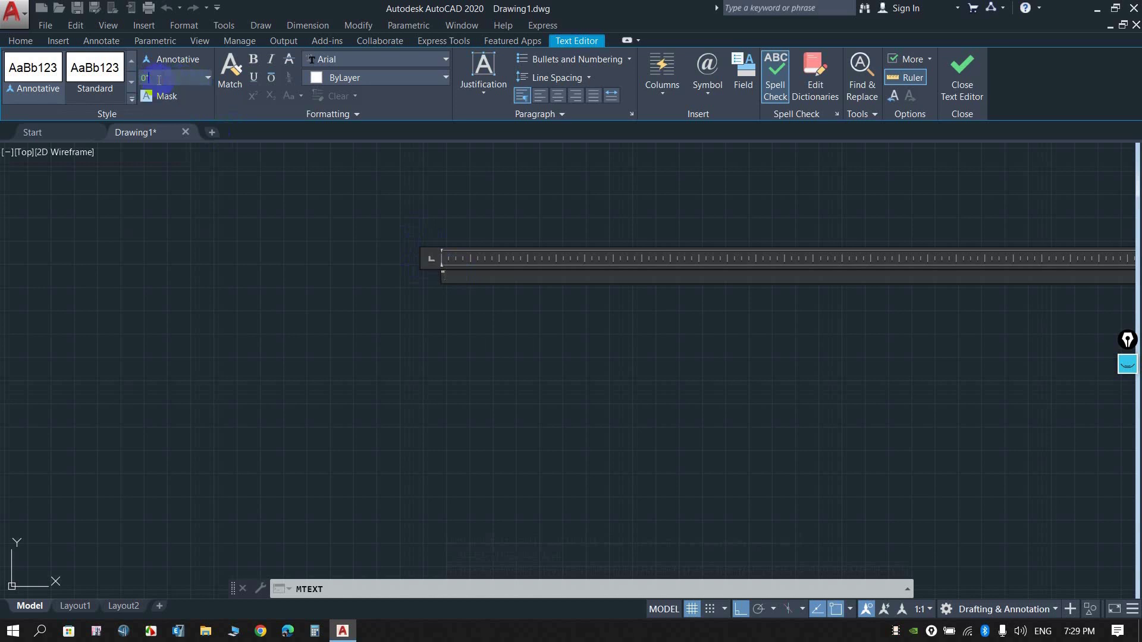
type("2")
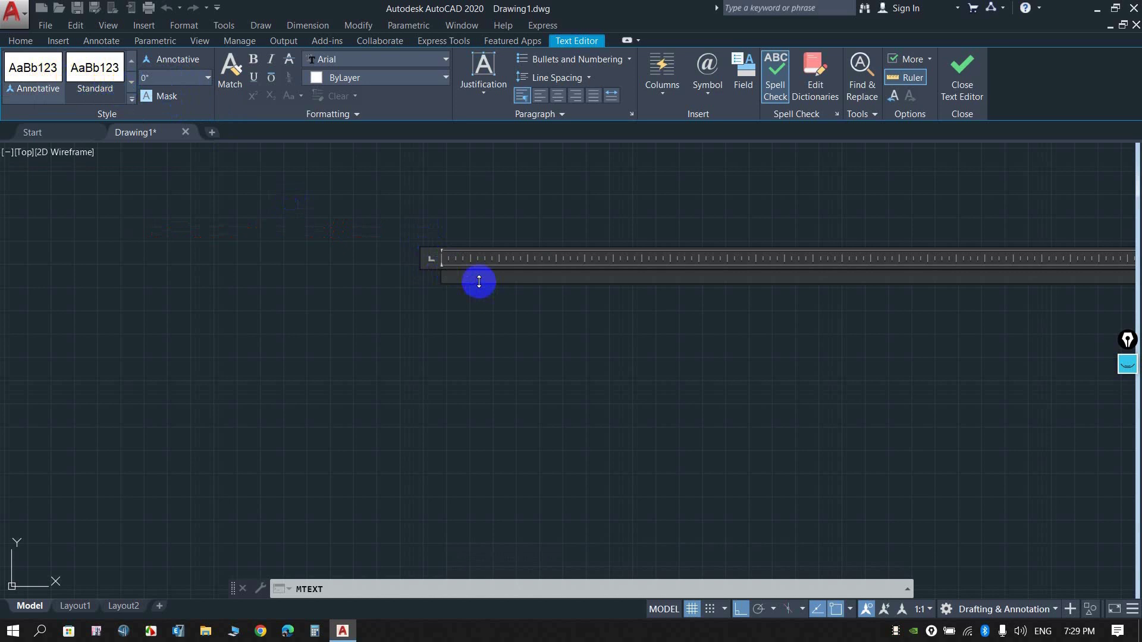
left_click(208, 82)
left_click(156, 128)
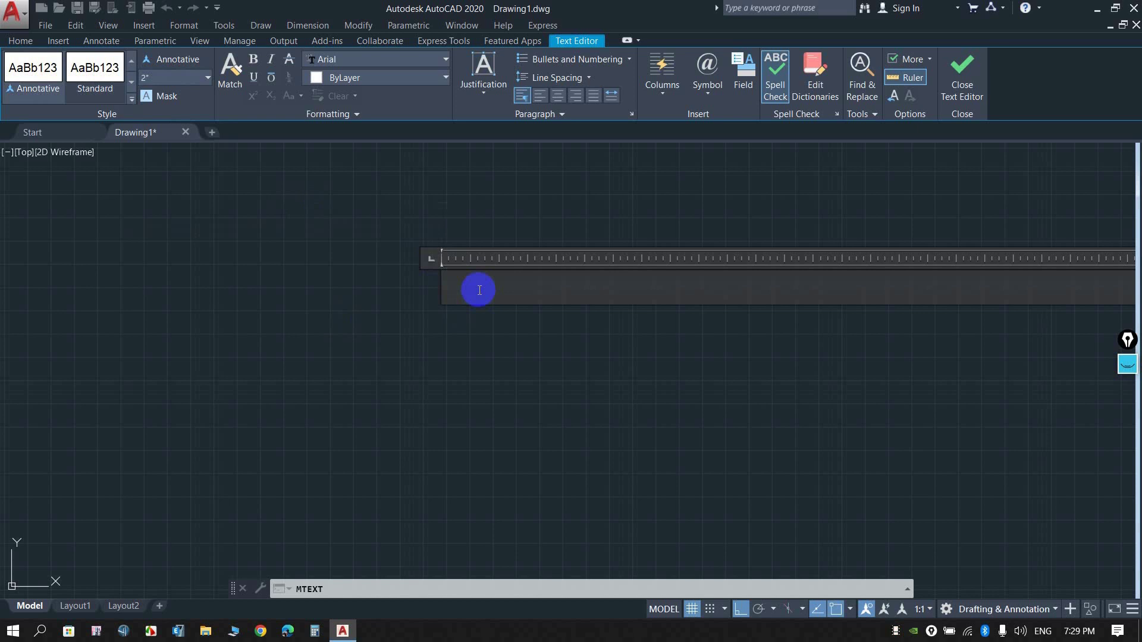
type("U")
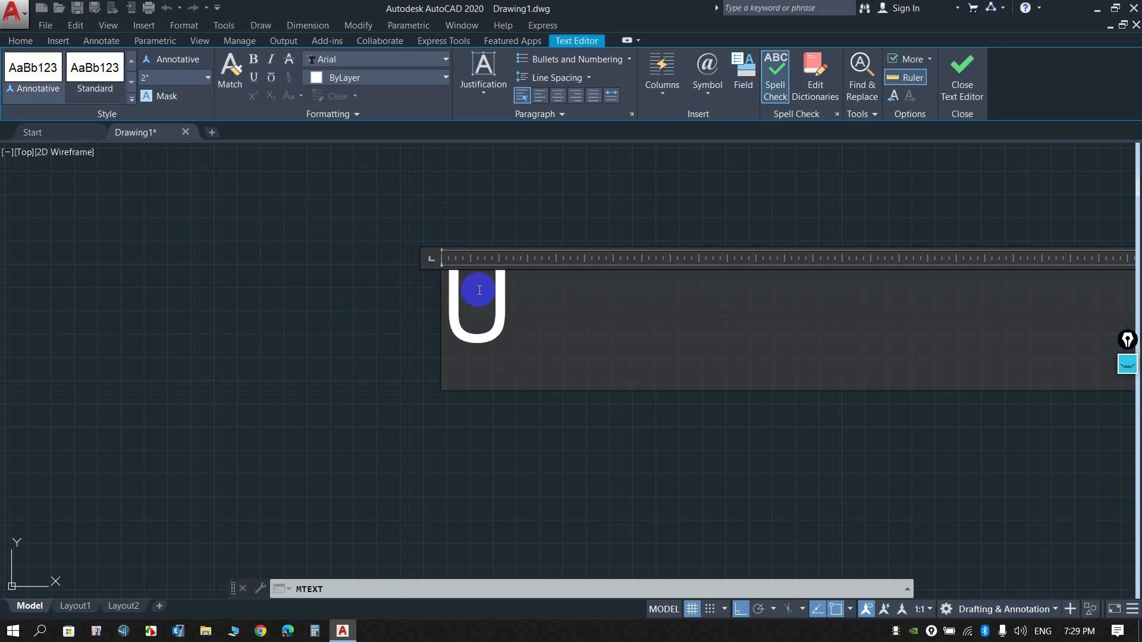
type("CS")
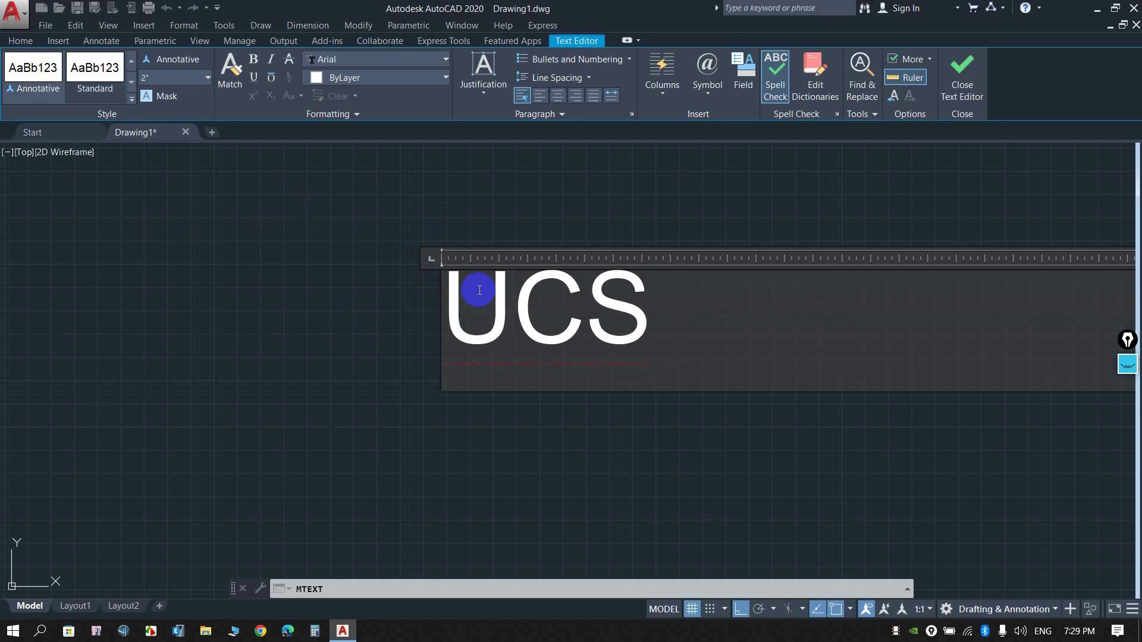
type(" Icon")
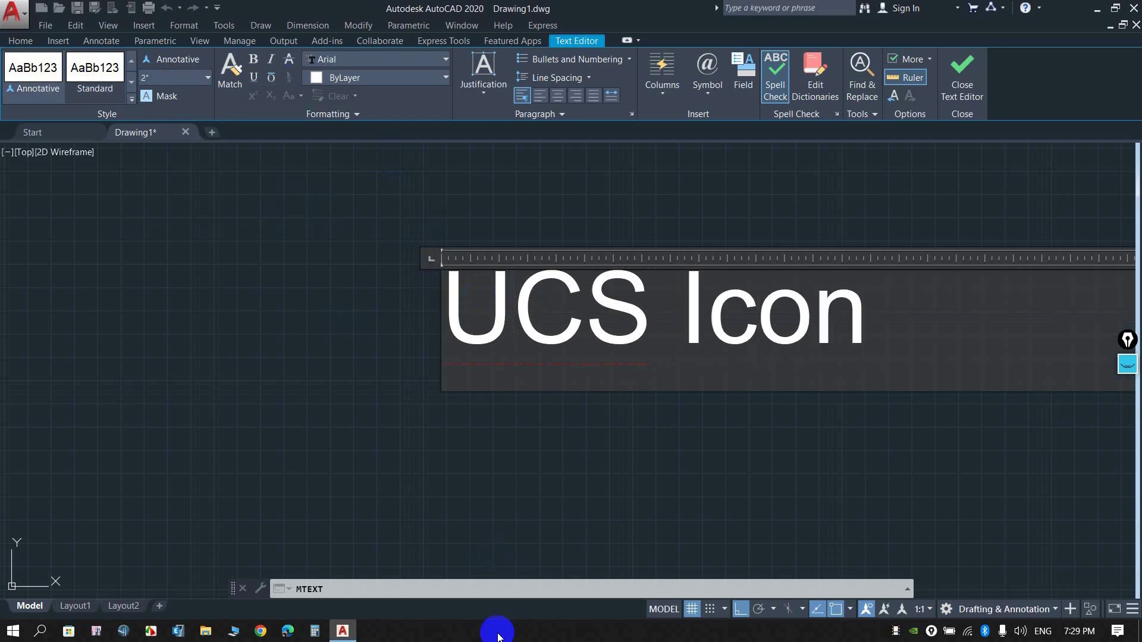
left_click(411, 589)
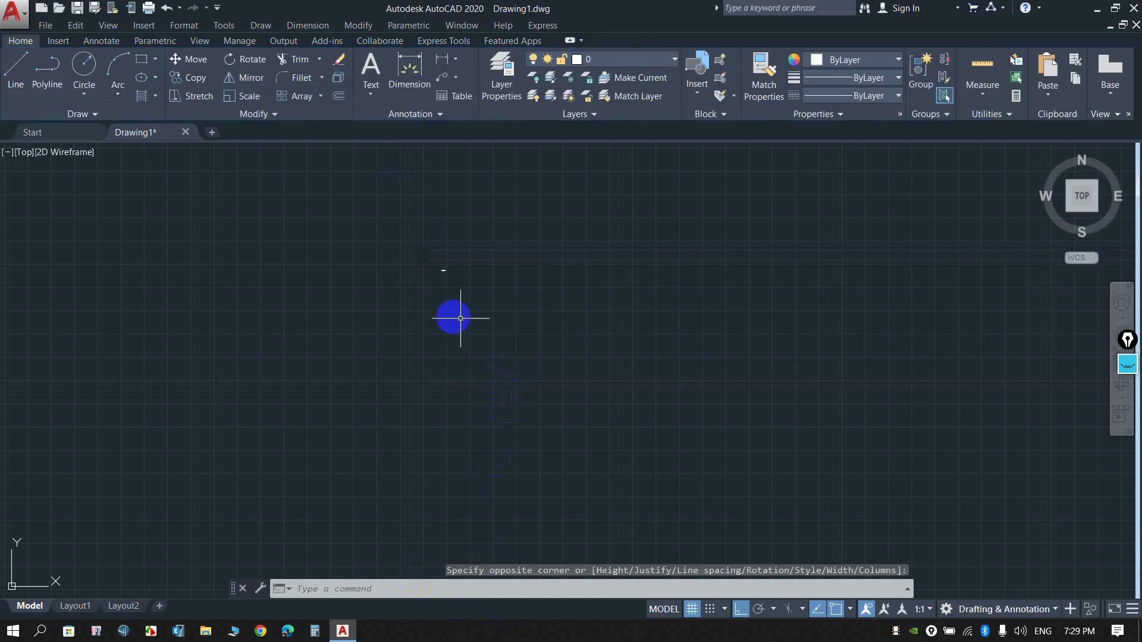
scroll(535, 280, "up", 8)
scroll(714, 333, "up", 4)
type("U")
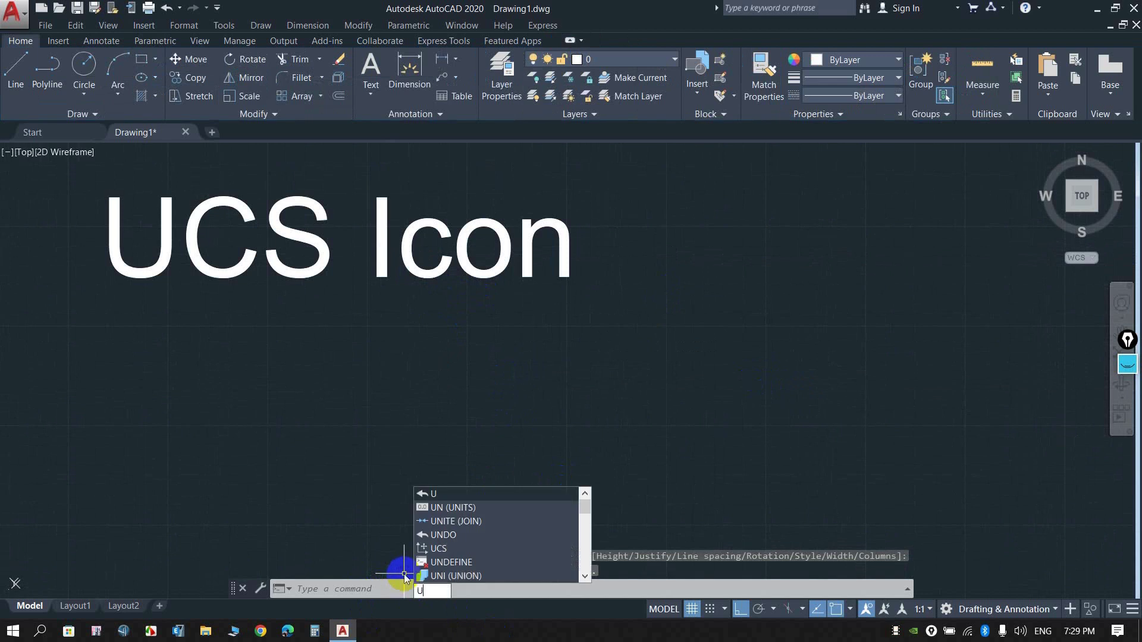
type("vv")
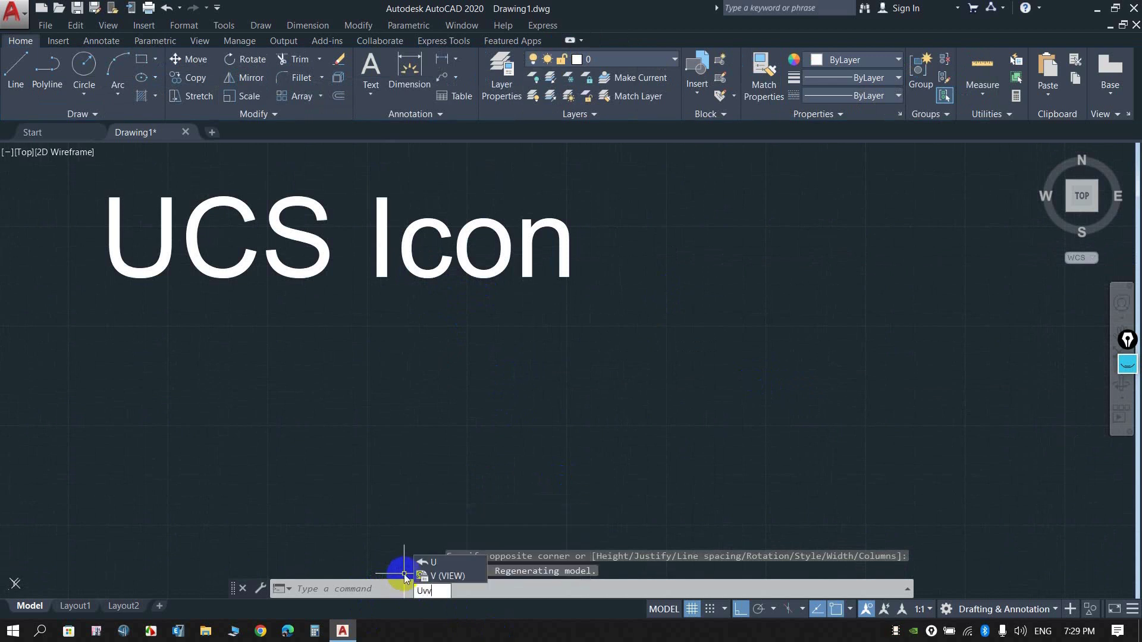
key("BackSpace")
type("cs")
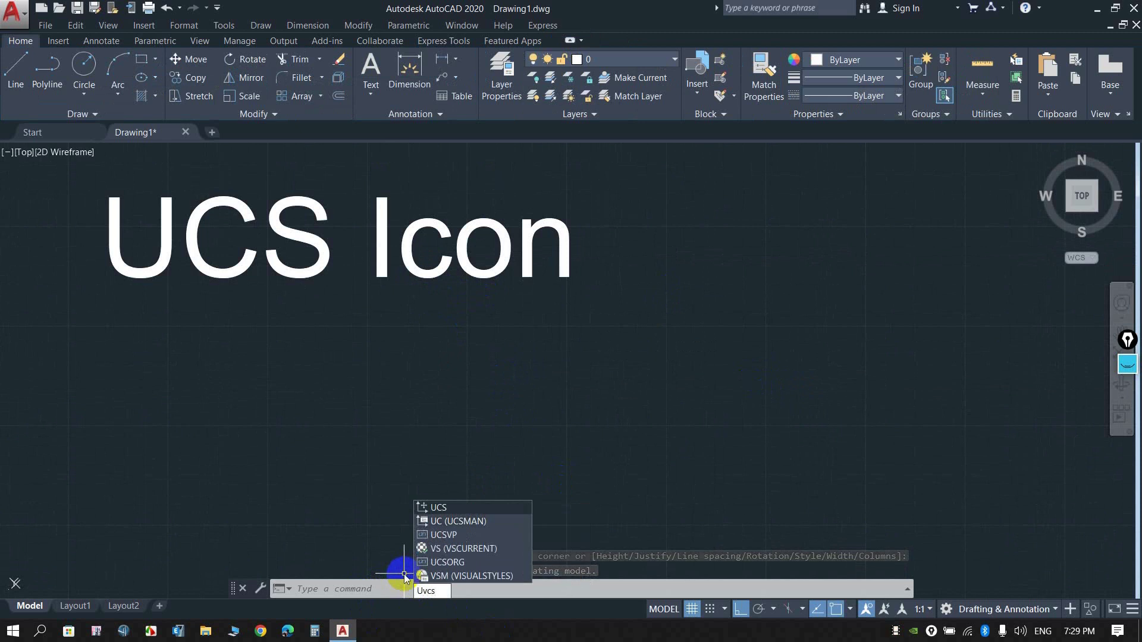
left_click(463, 523)
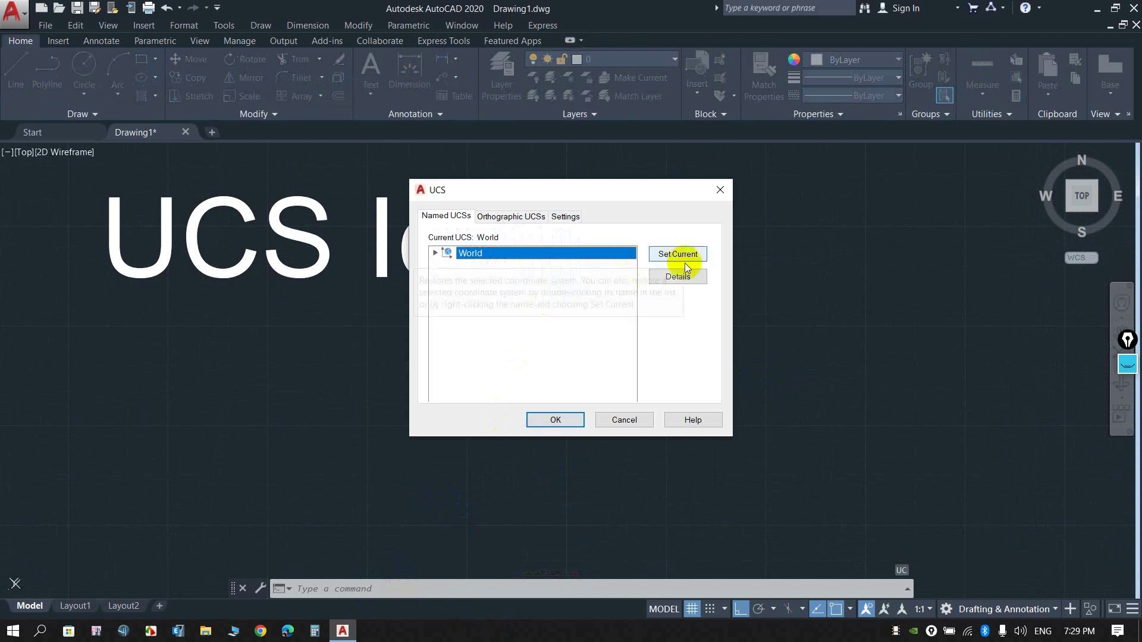
left_click(510, 217)
left_click(565, 216)
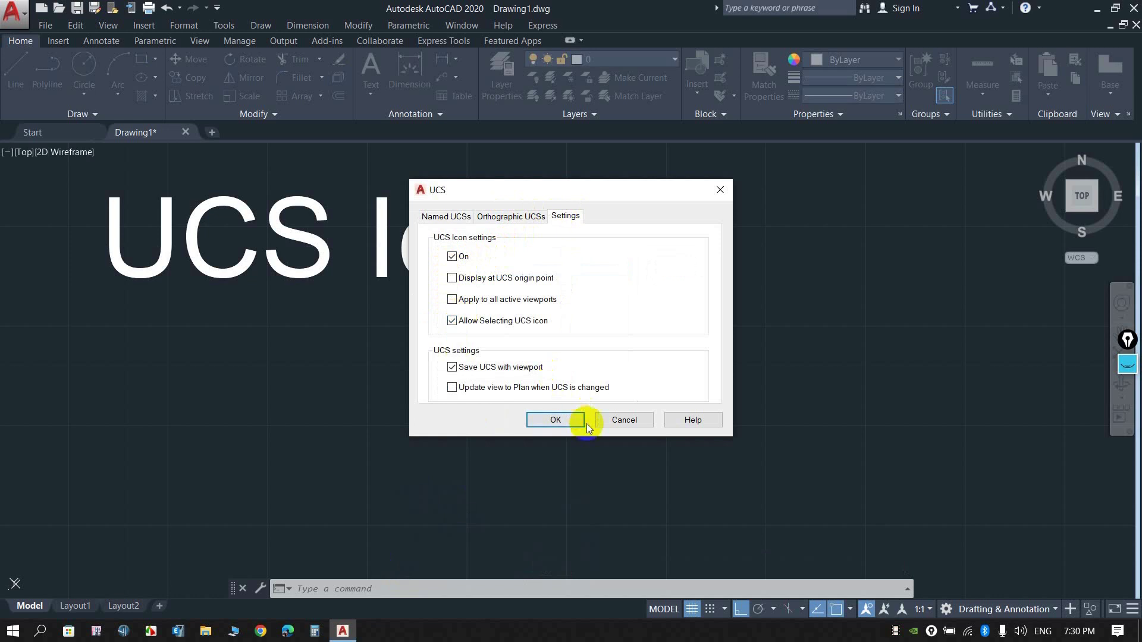
left_click(641, 428)
type("u")
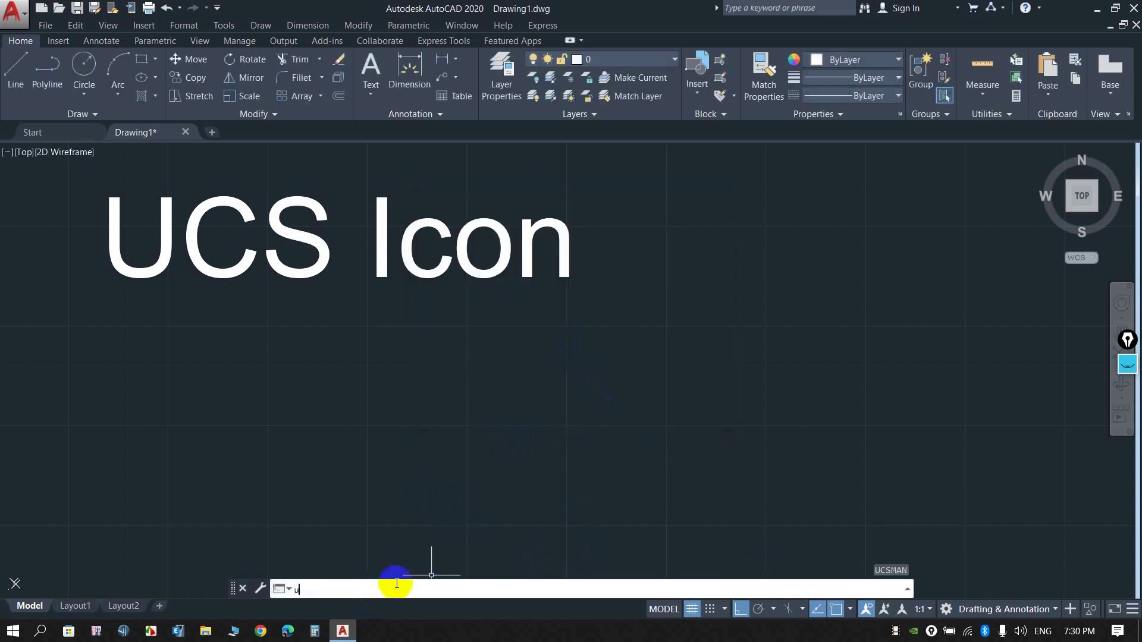
Run the UCS command and cancel it.
type("c")
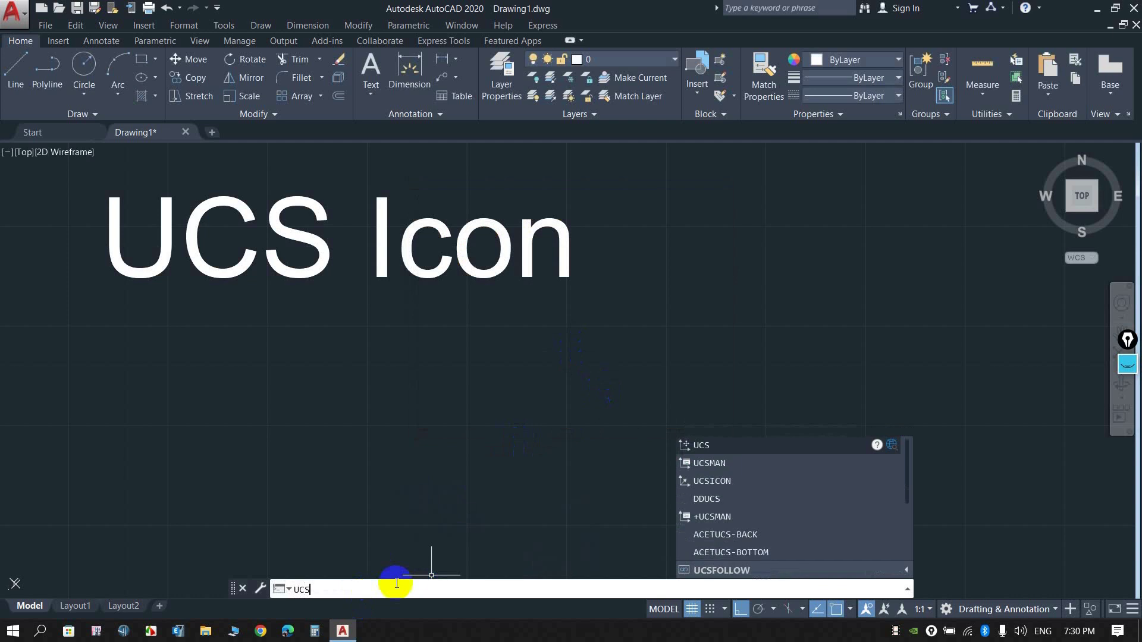
left_click(716, 442)
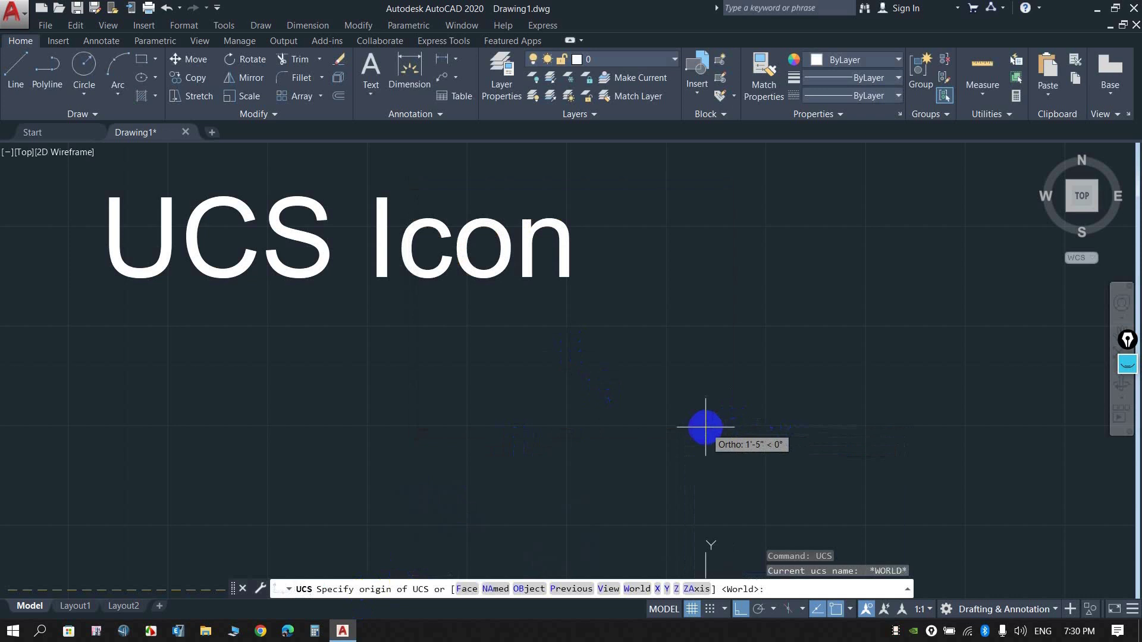
key("Escape")
Draw an L of a horizontal base and vertical riser beside the title.
scroll(562, 271, "up", 4)
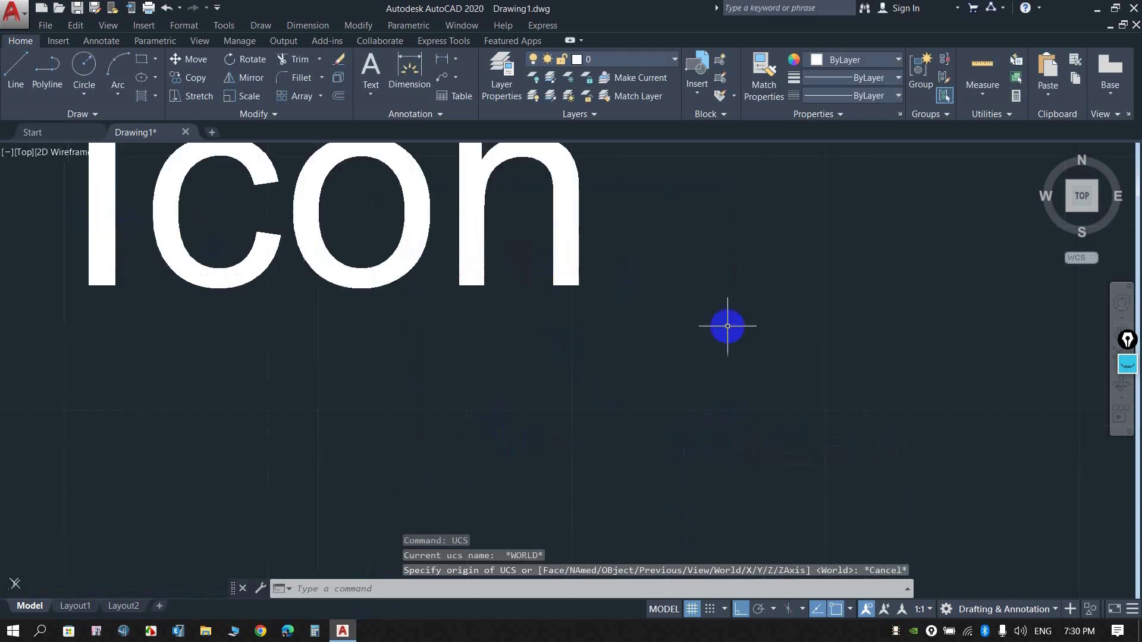
scroll(428, 247, "down", 4)
scroll(446, 247, "up", 3)
scroll(351, 254, "down", 3)
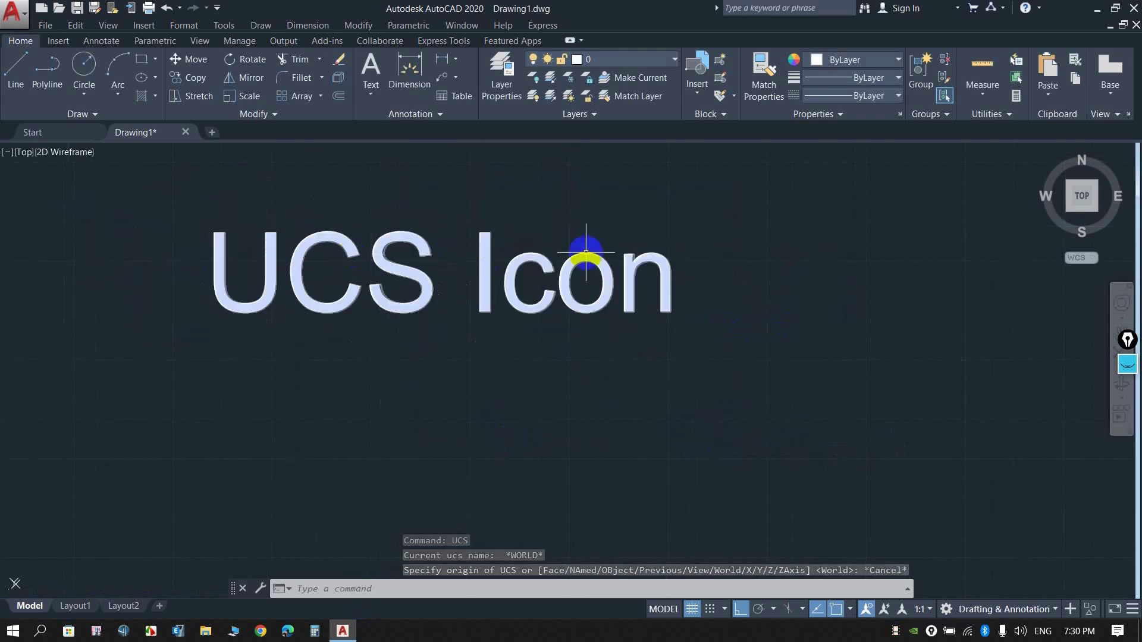
scroll(586, 253, "up", 2)
left_click(16, 83)
scroll(250, 211, "down", 3)
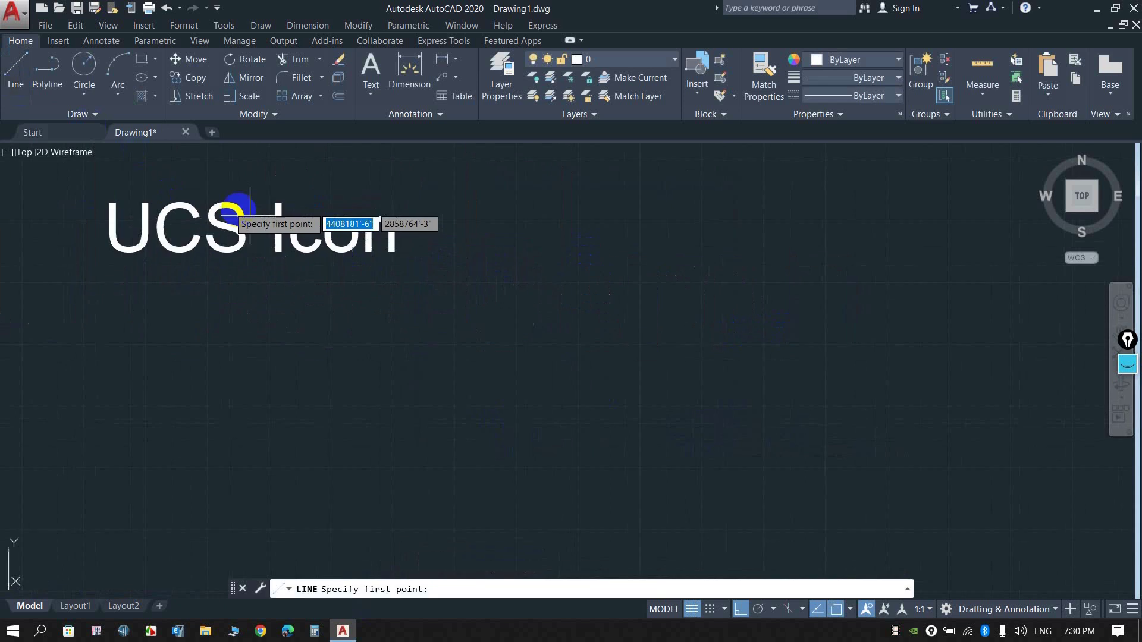
left_click(388, 330)
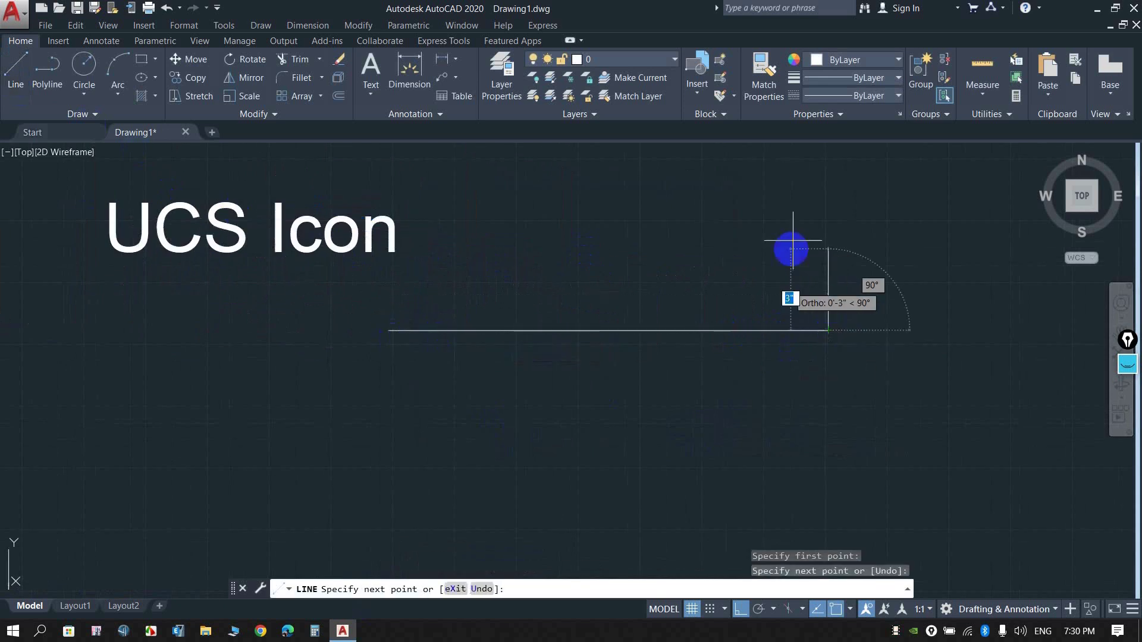
left_click(821, 191)
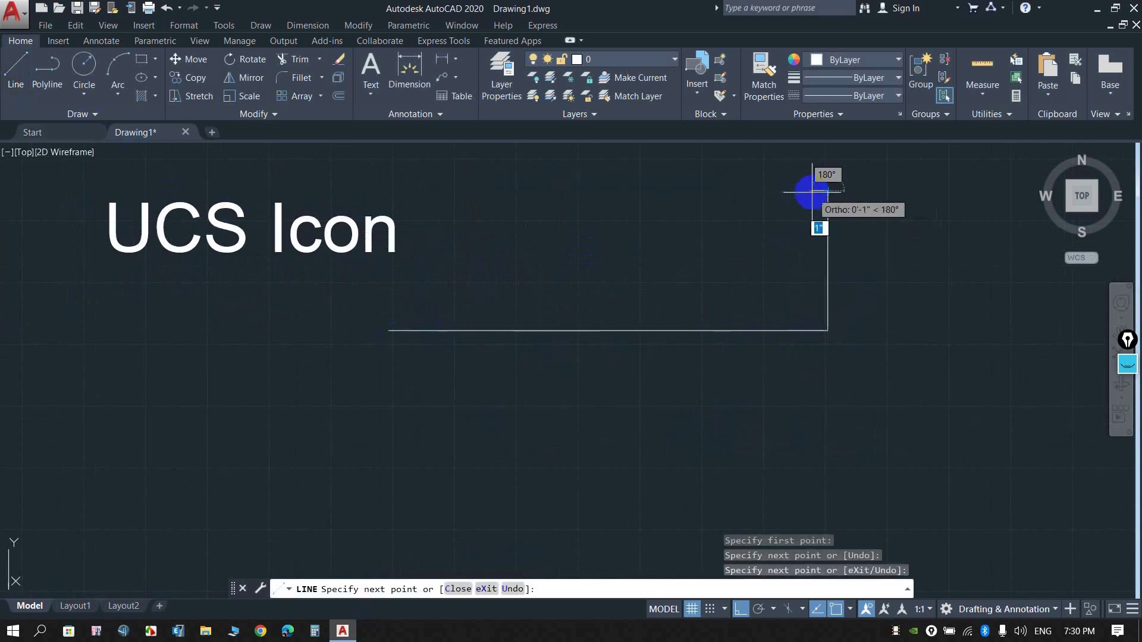
key("Escape")
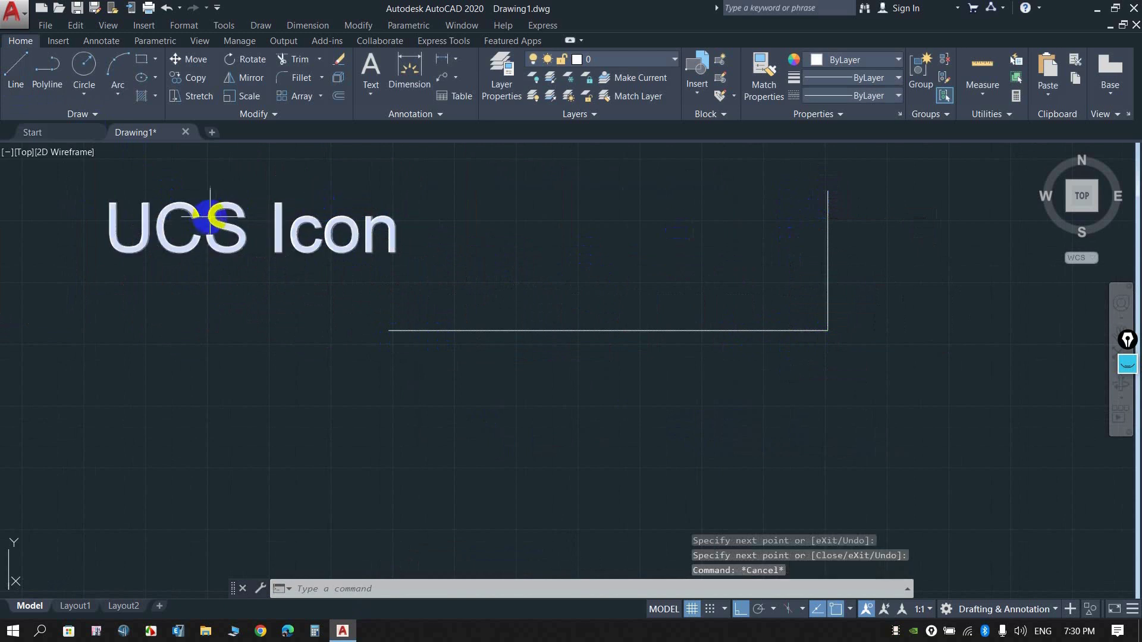
Select the UCS Icon title text.
left_click(208, 214)
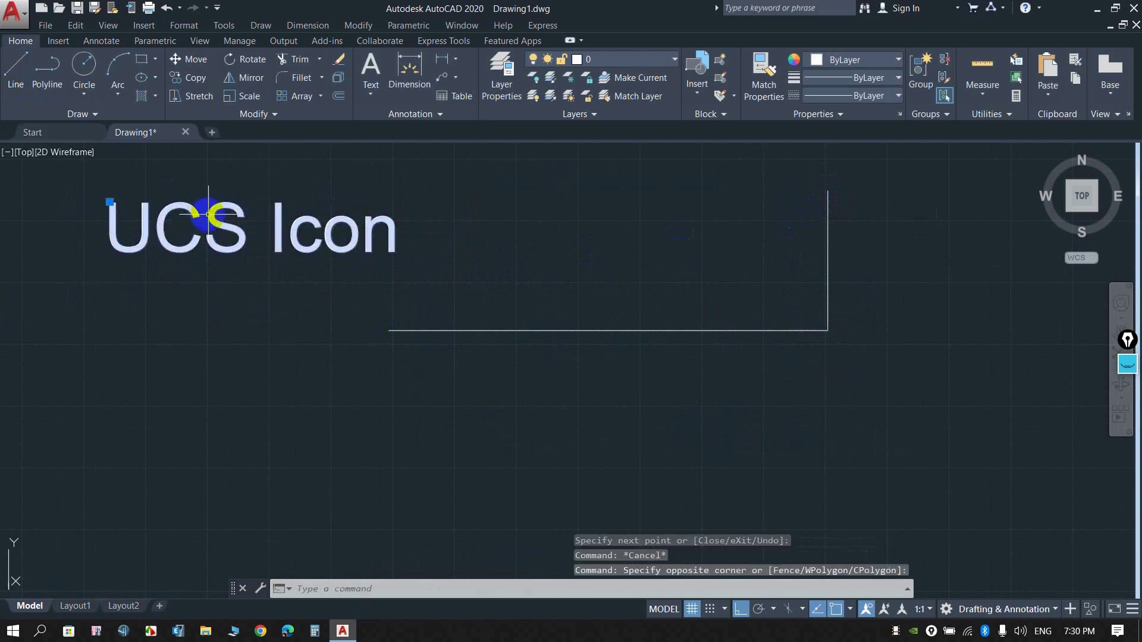
left_click(208, 214)
left_click(211, 211)
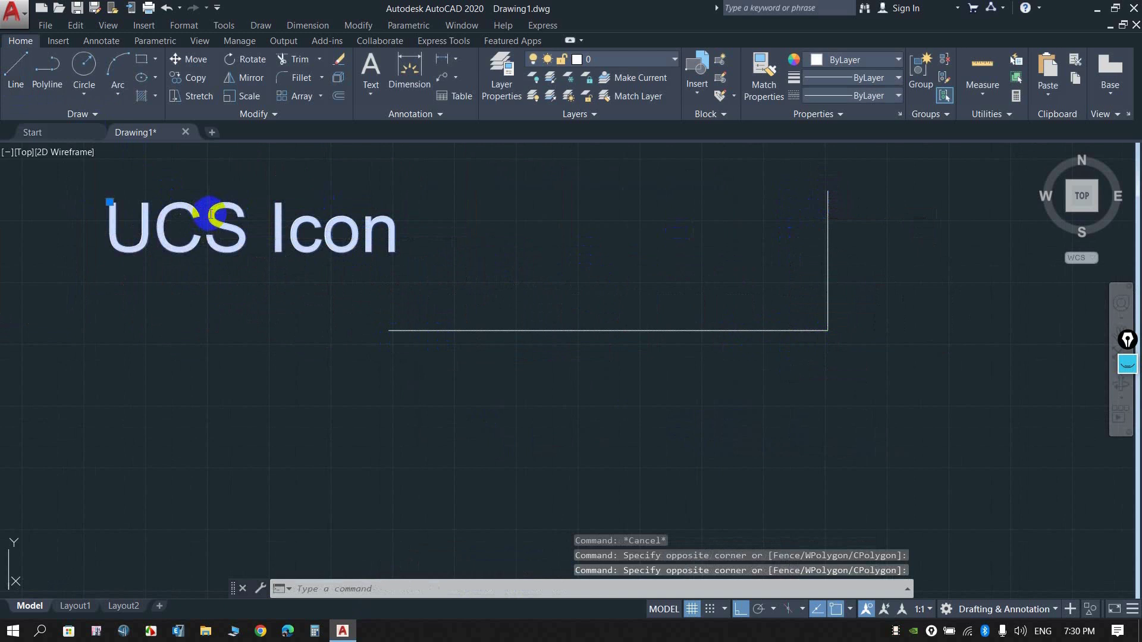